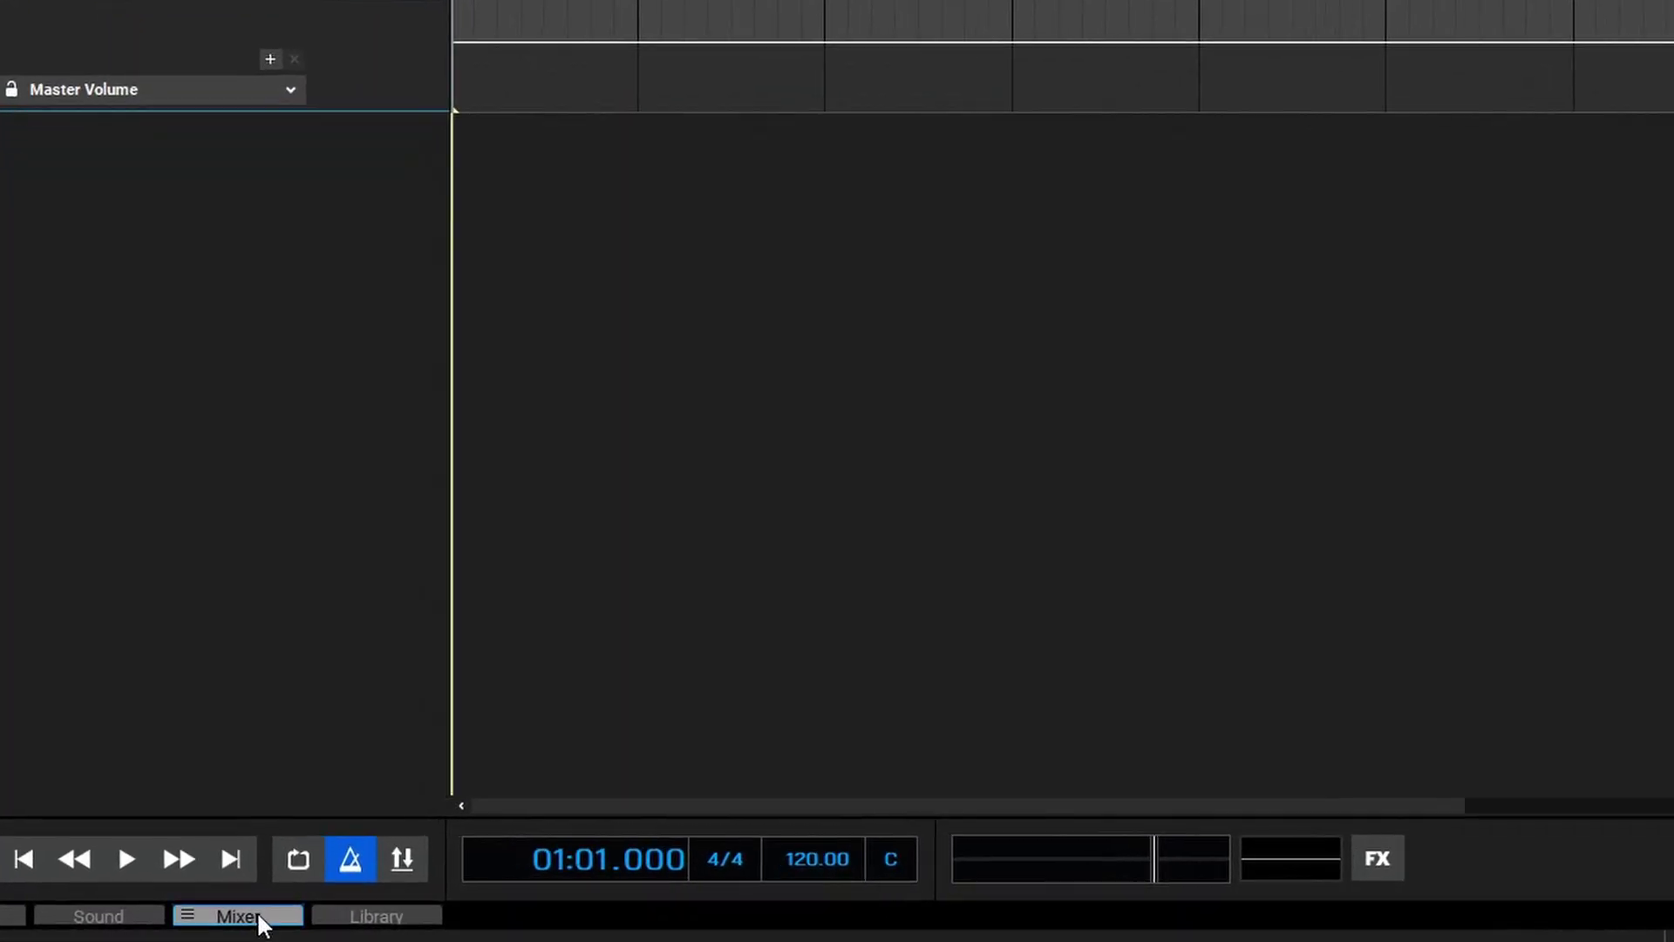
Open the Mixer and enlarge its panel so every channel strip shows compressor, drive and EQ.
click(261, 922)
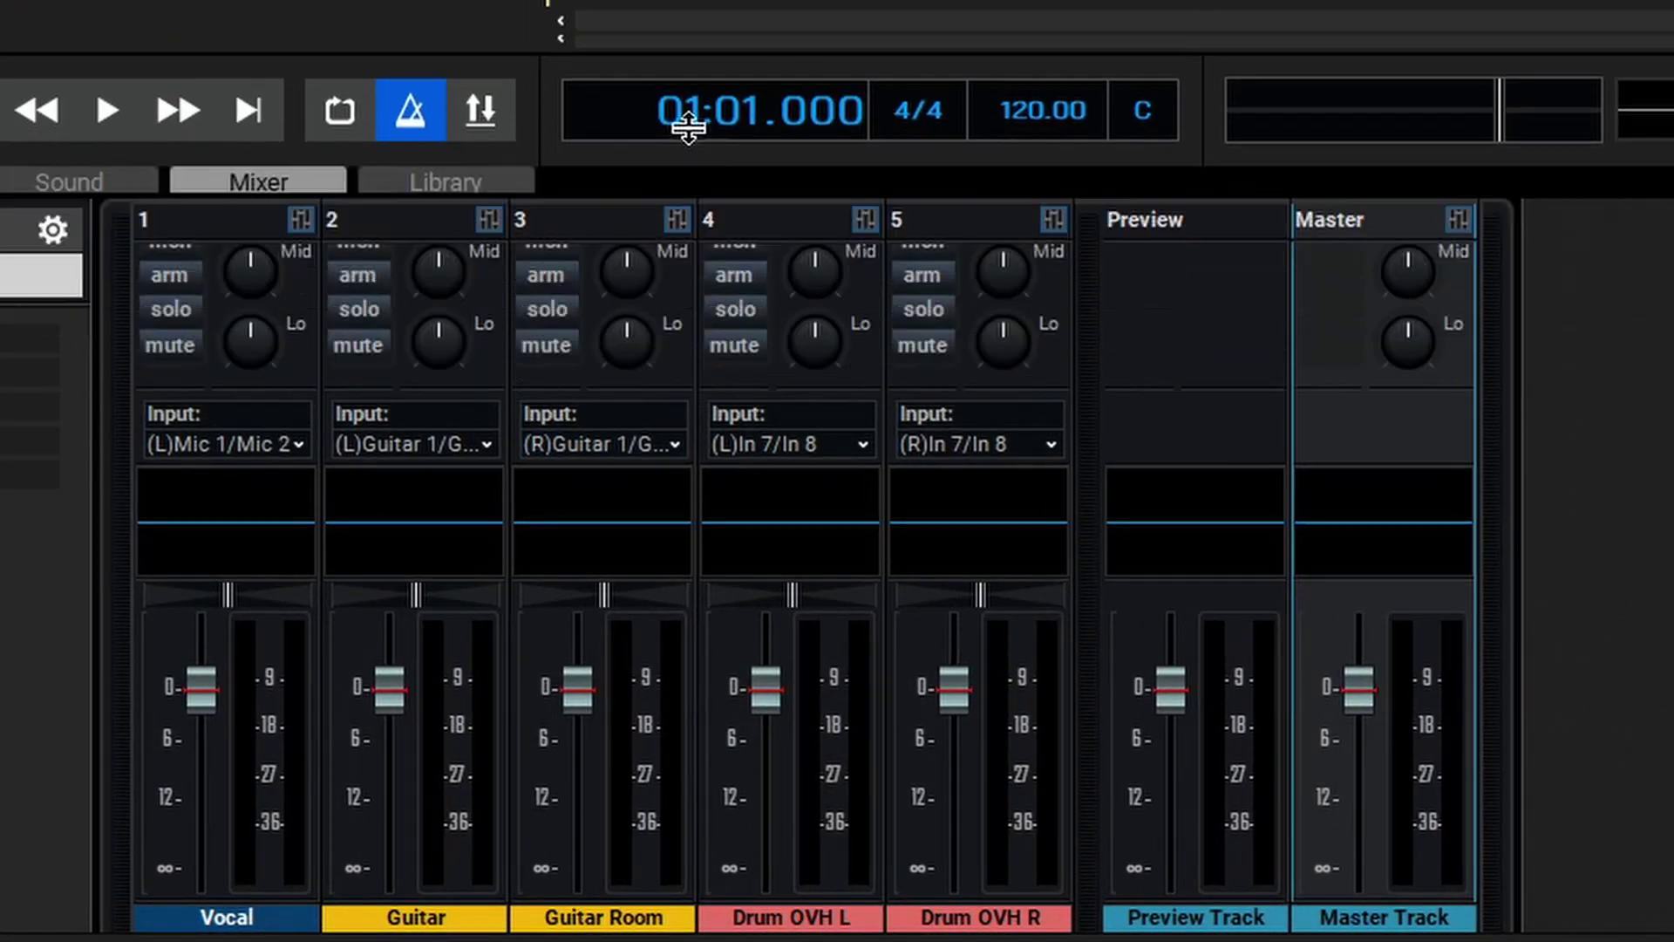
drag(689, 126, 689, 0)
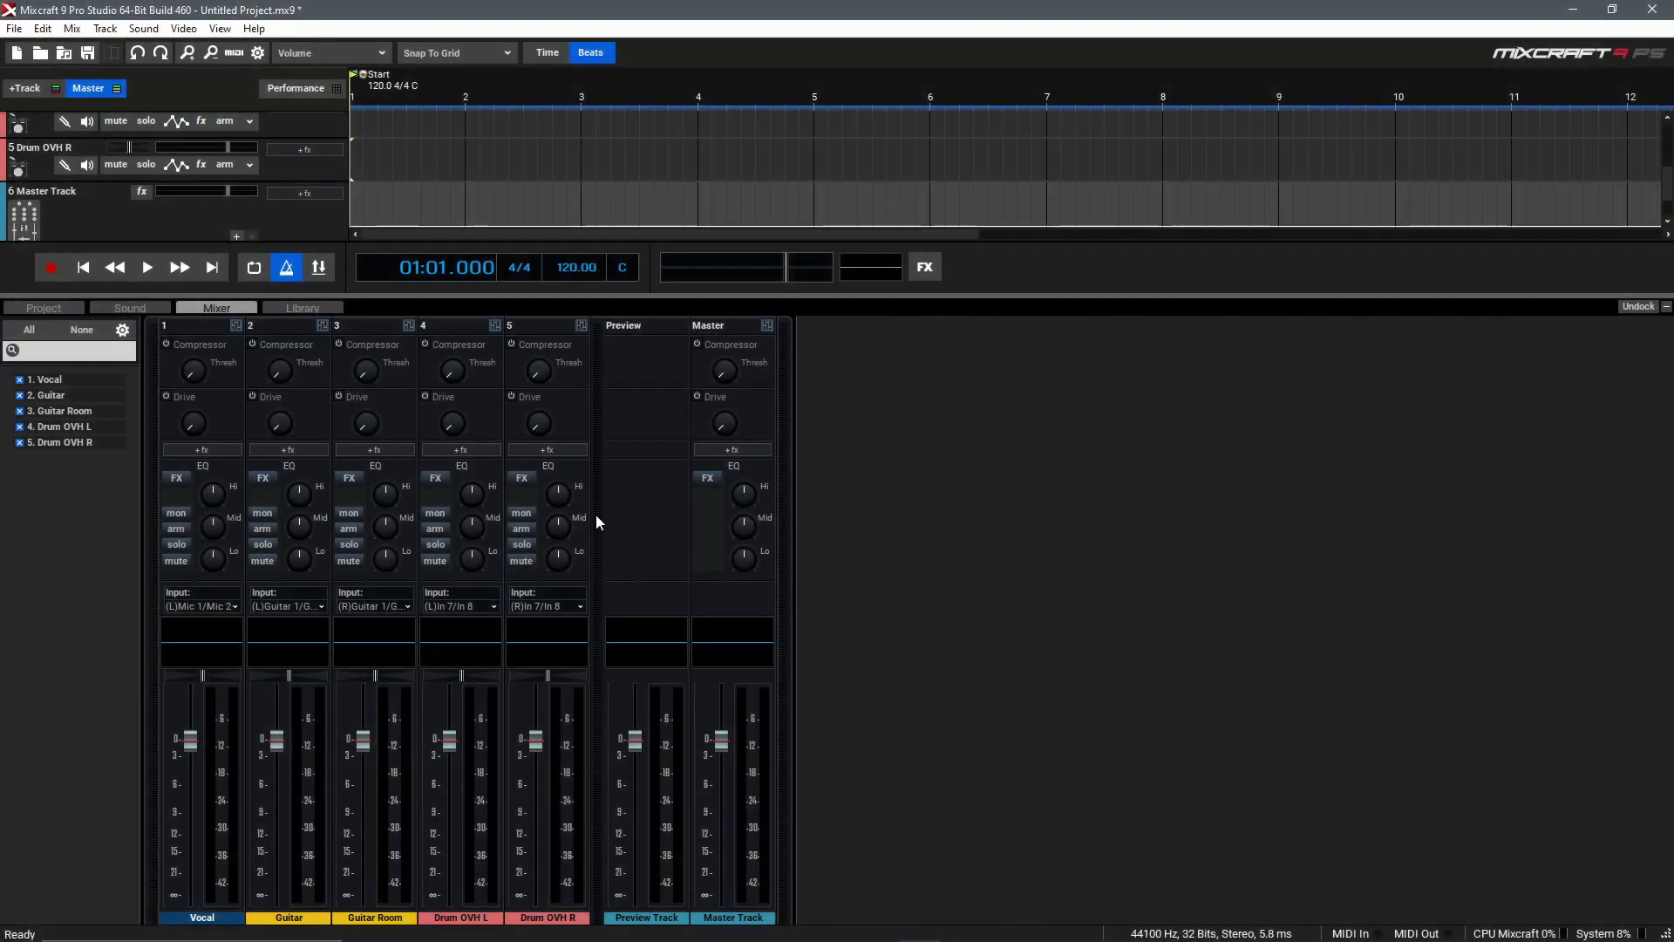
Insert a send track and duplicate it twice to make three send tracks.
right_click(570, 416)
mouse_move(719, 427)
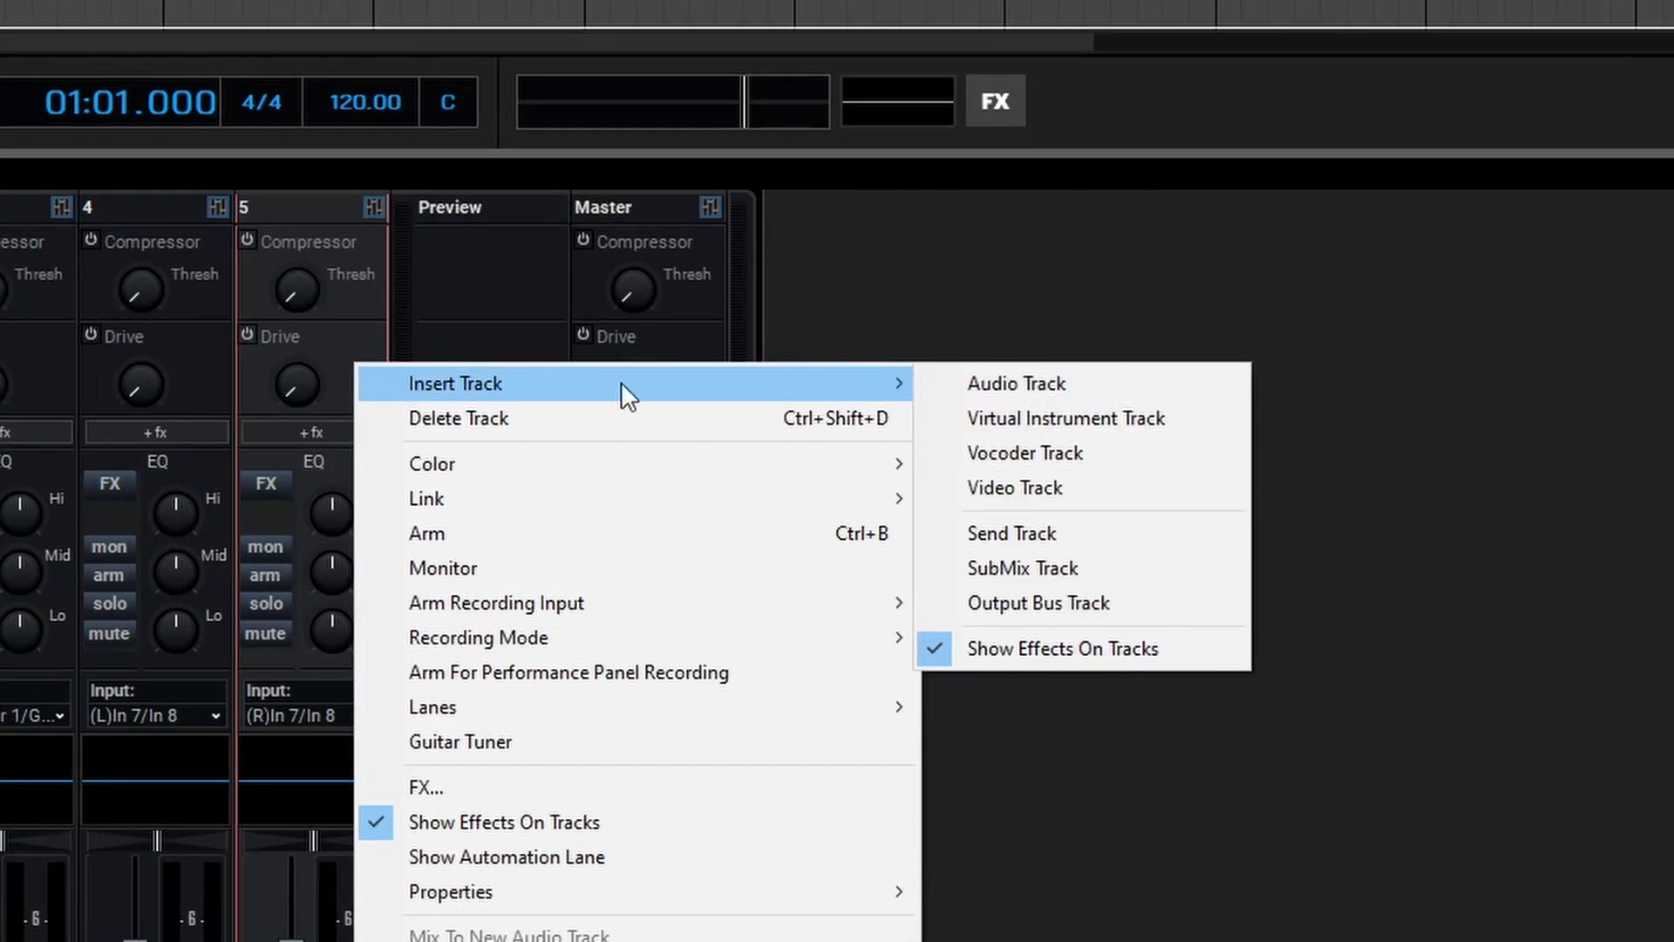
click(1043, 525)
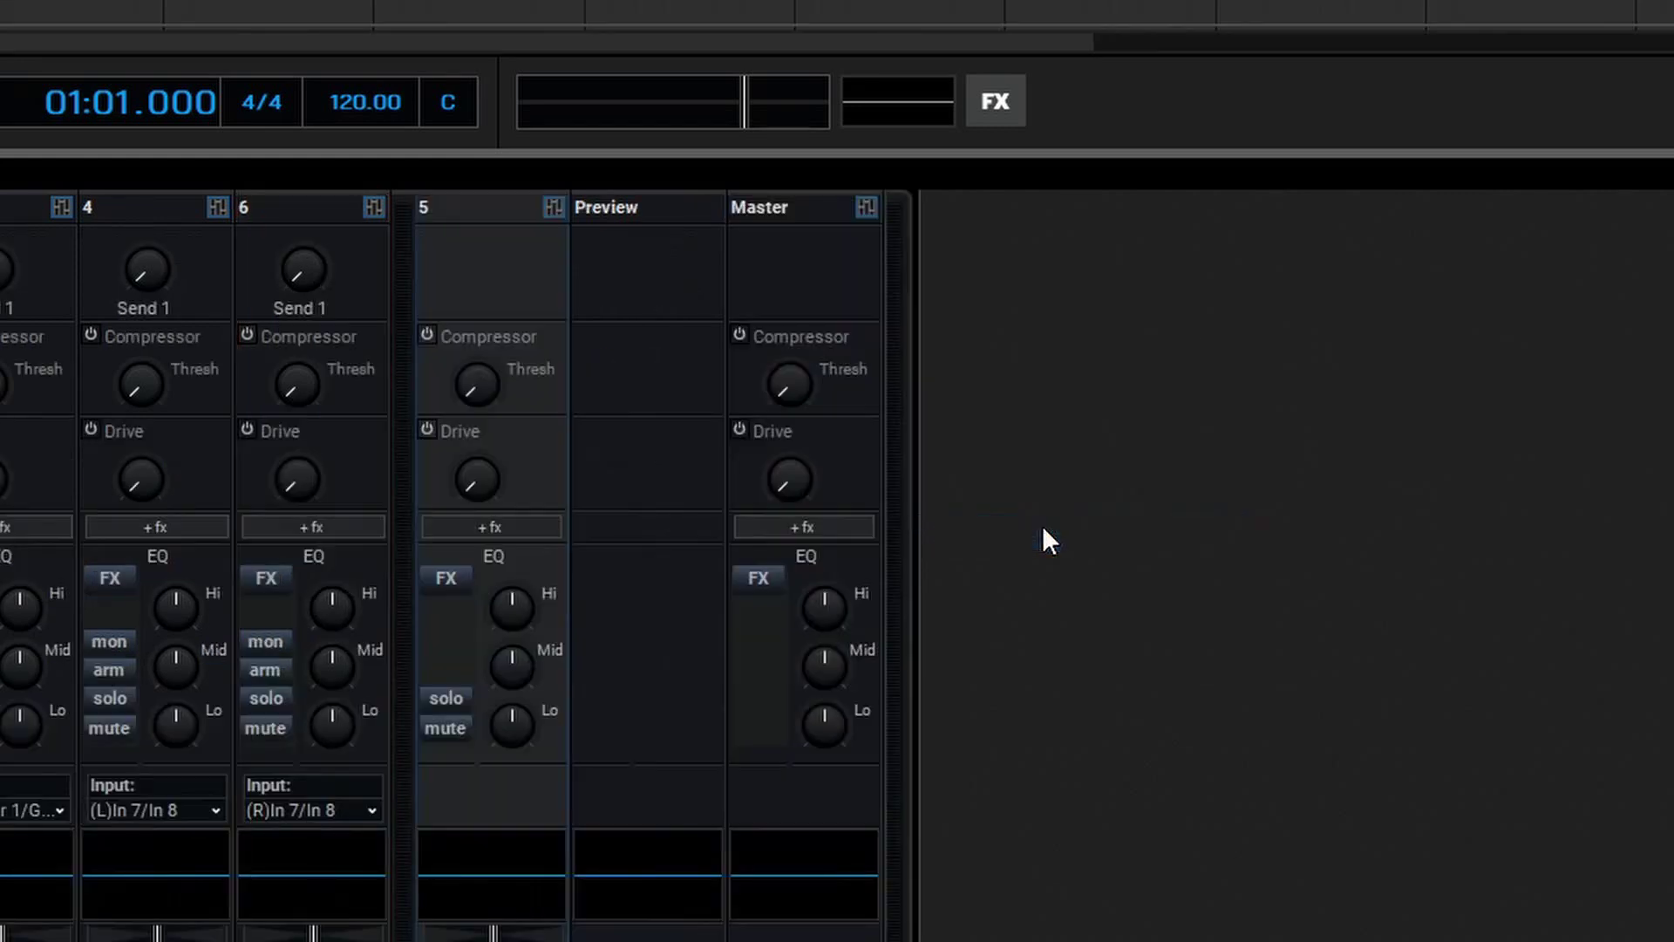
right_click(524, 497)
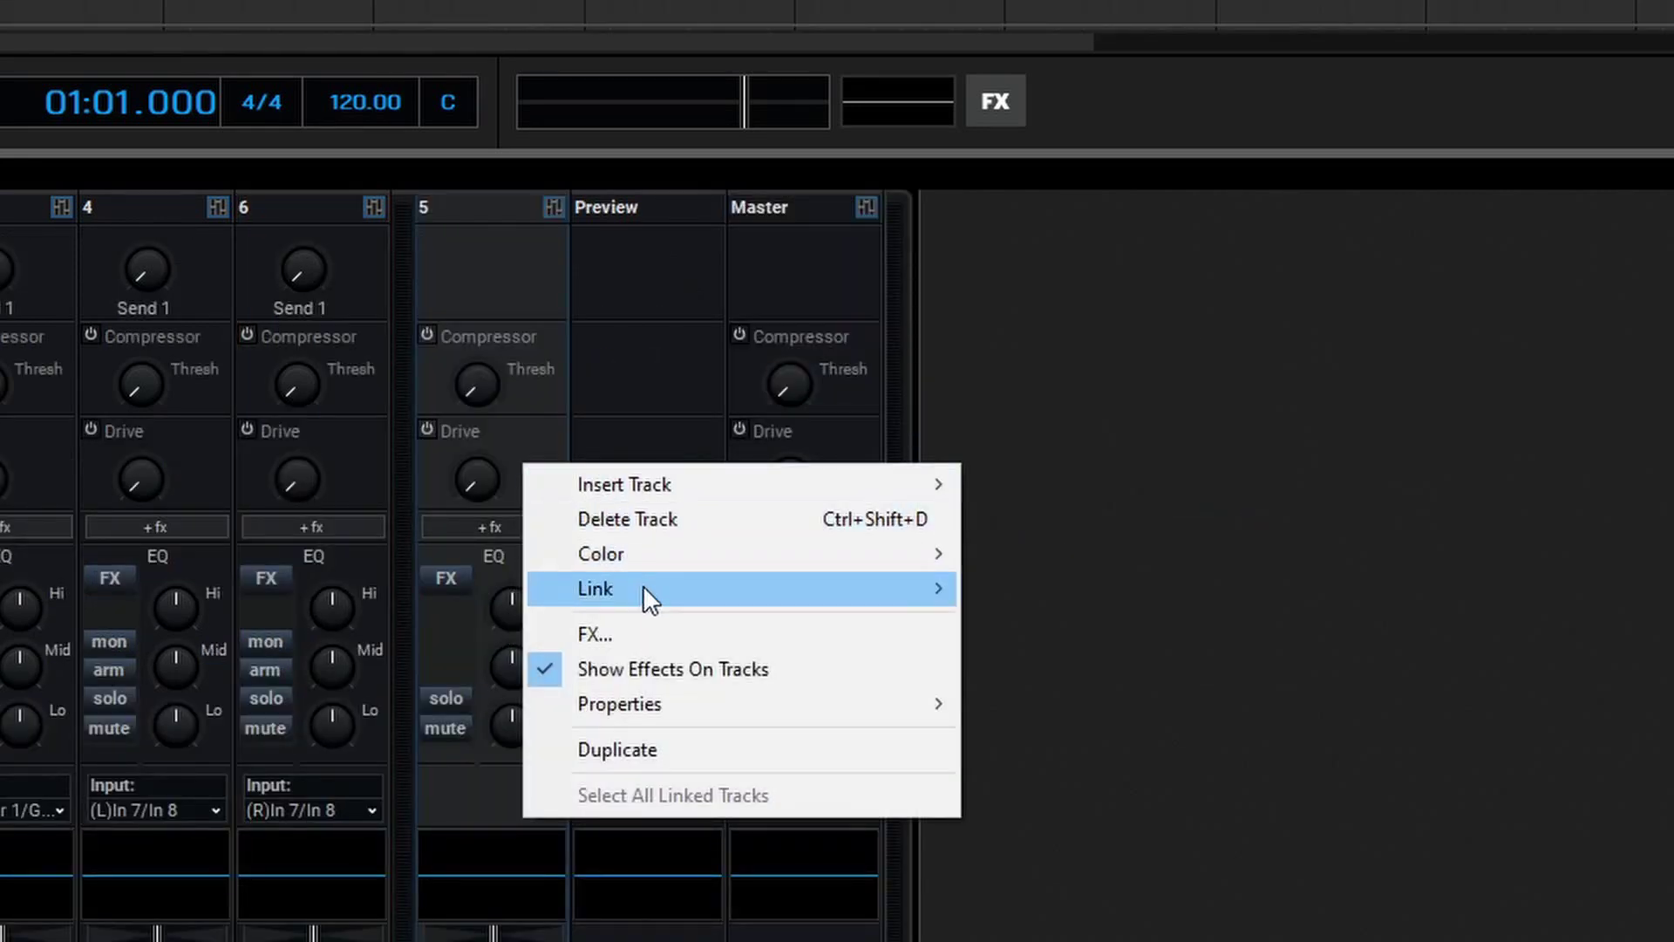
click(642, 746)
right_click(708, 469)
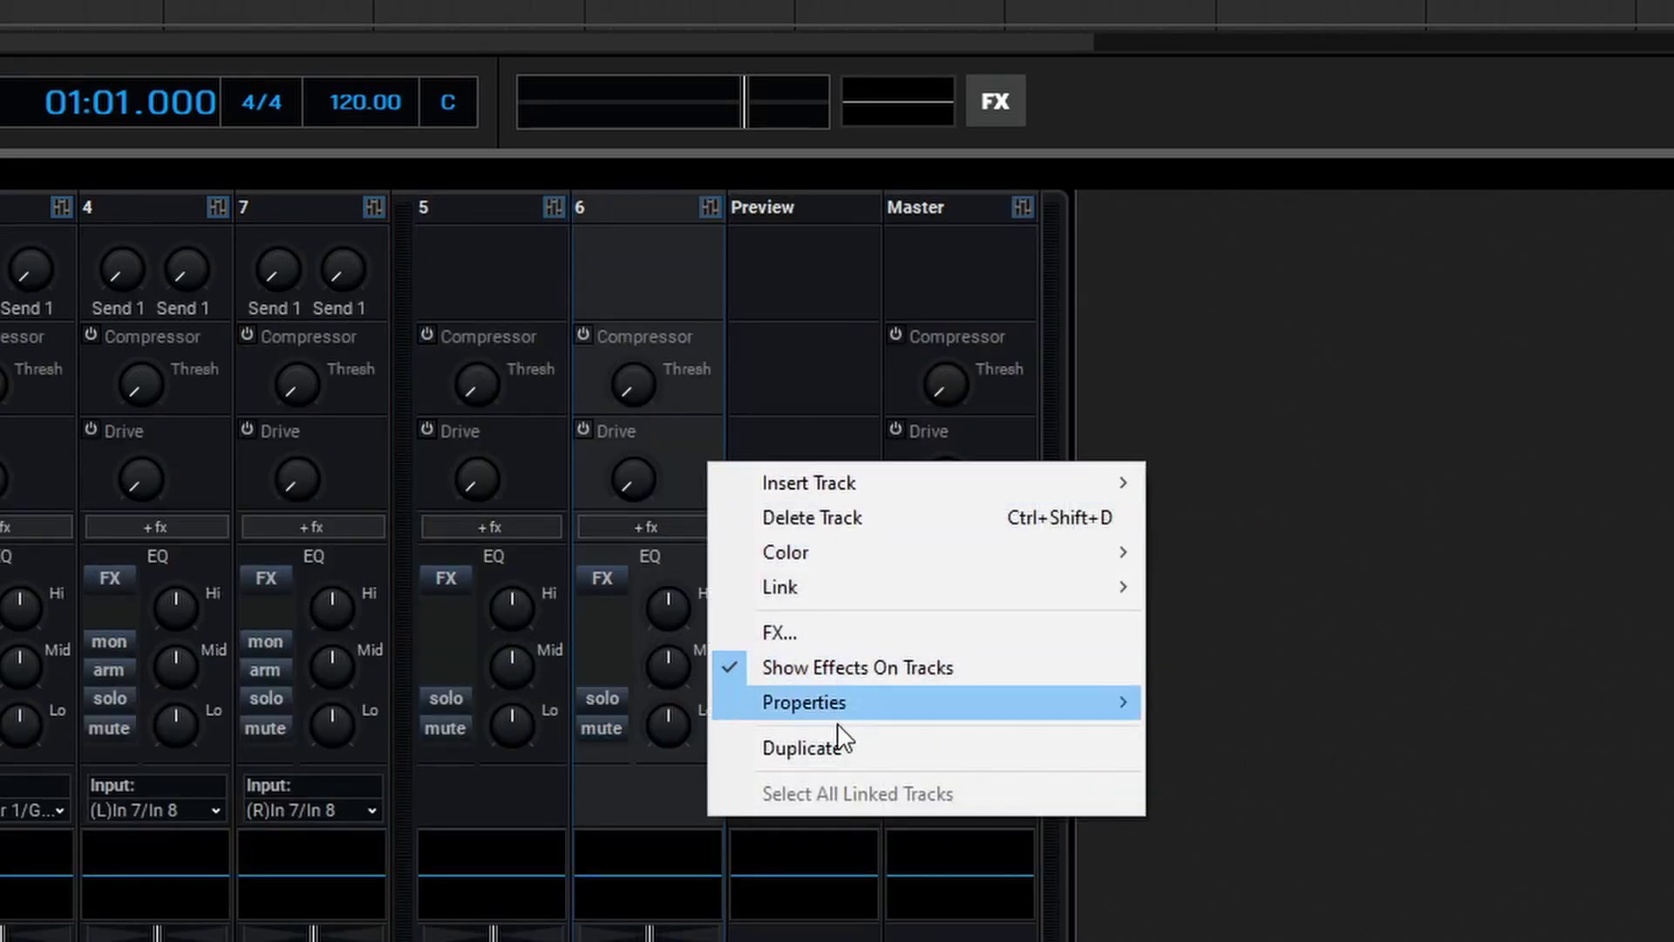
click(832, 743)
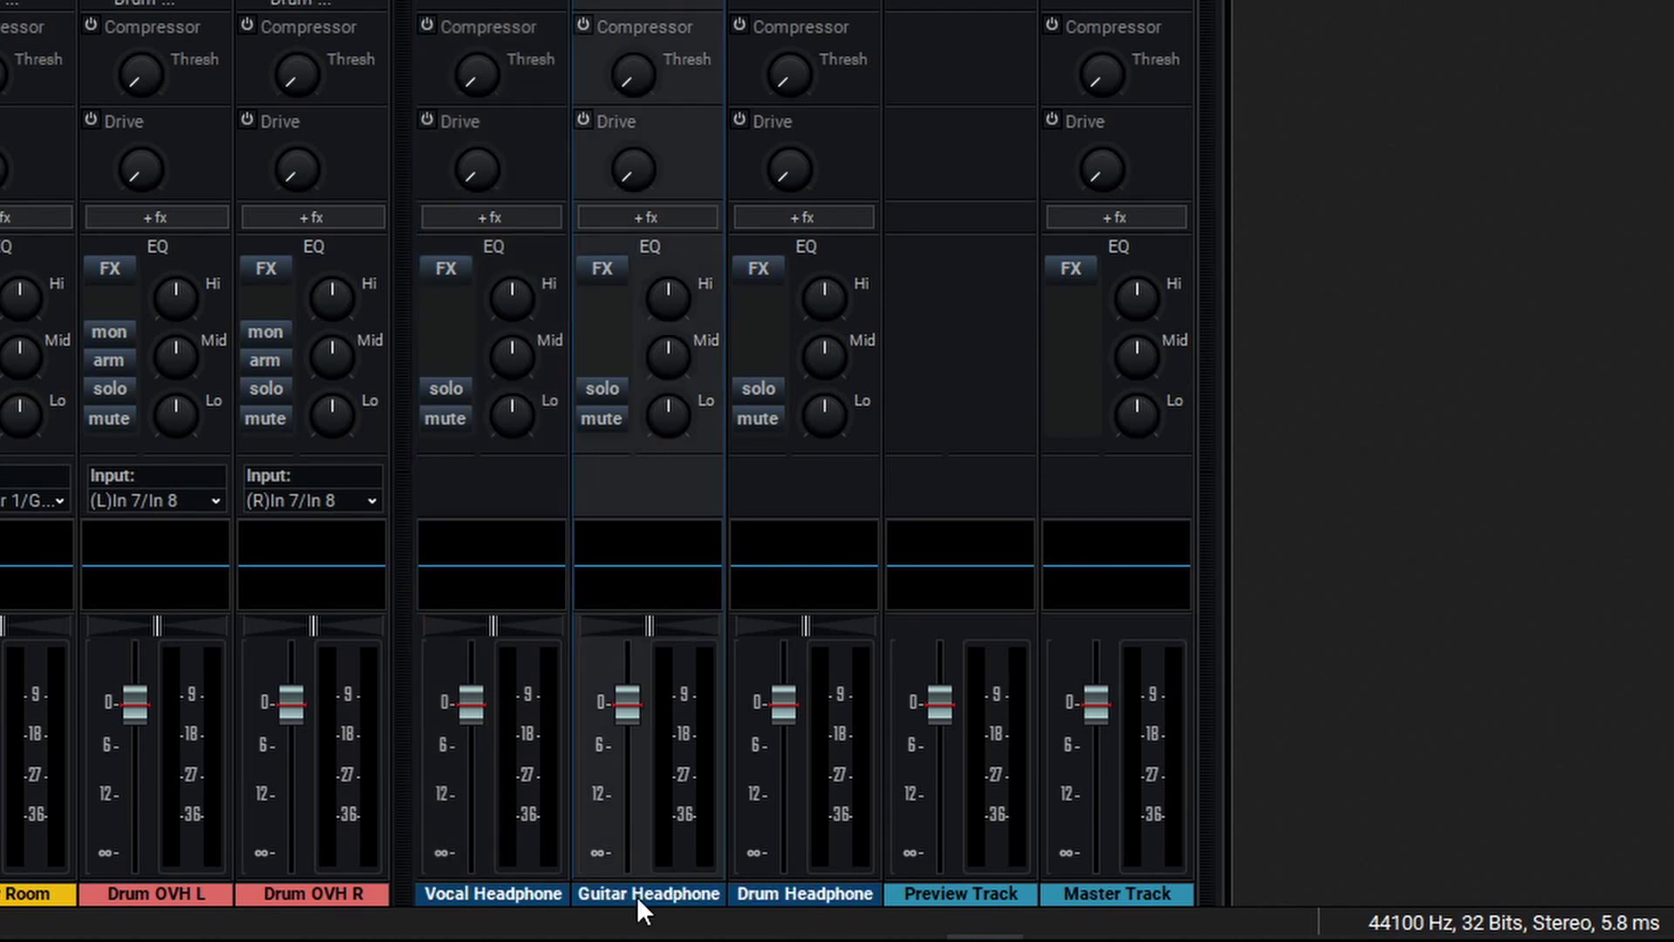
Colour the Guitar Headphone send track yellow and the Drum Headphone send track red.
right_click(636, 896)
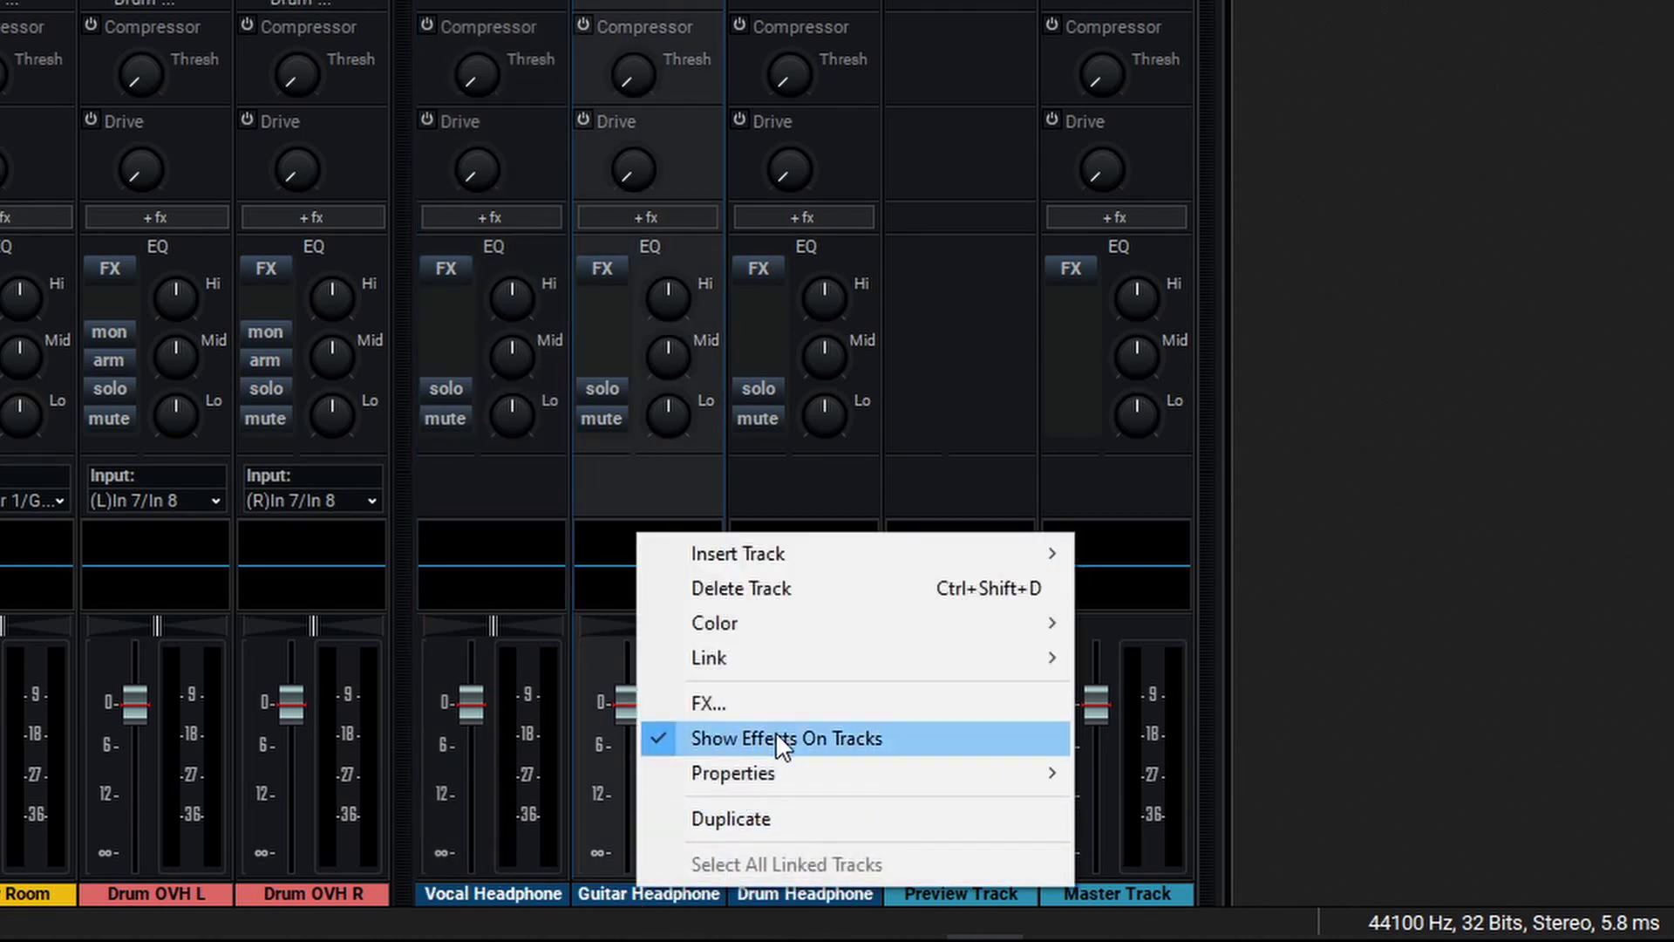
mouse_move(953, 623)
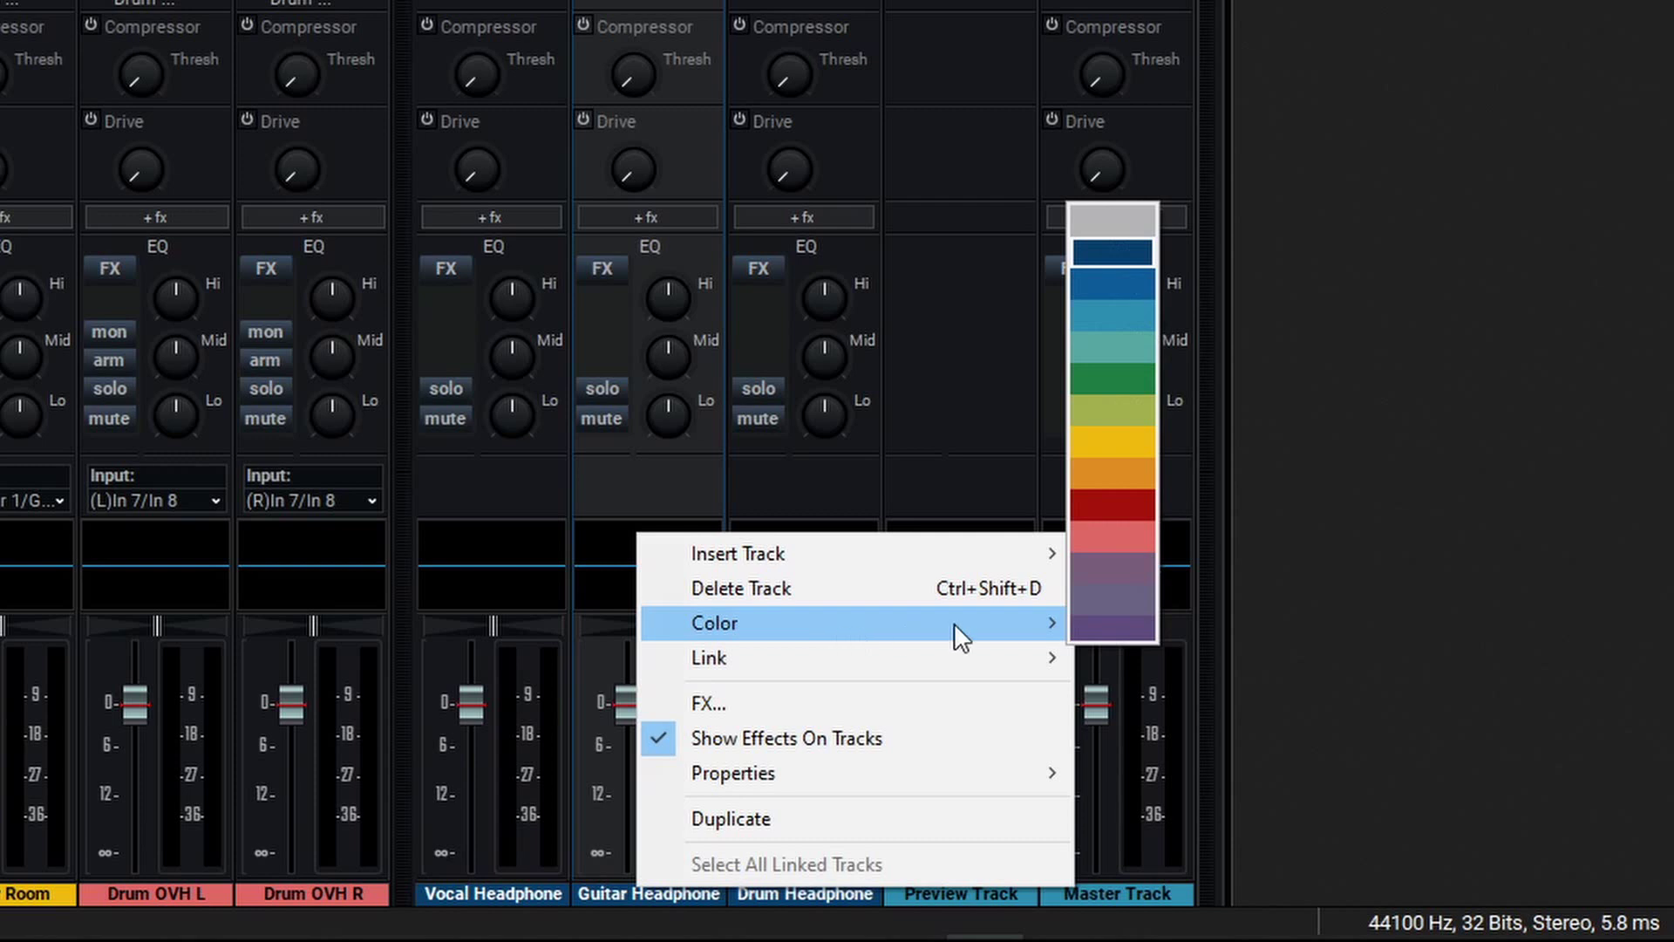
click(1127, 446)
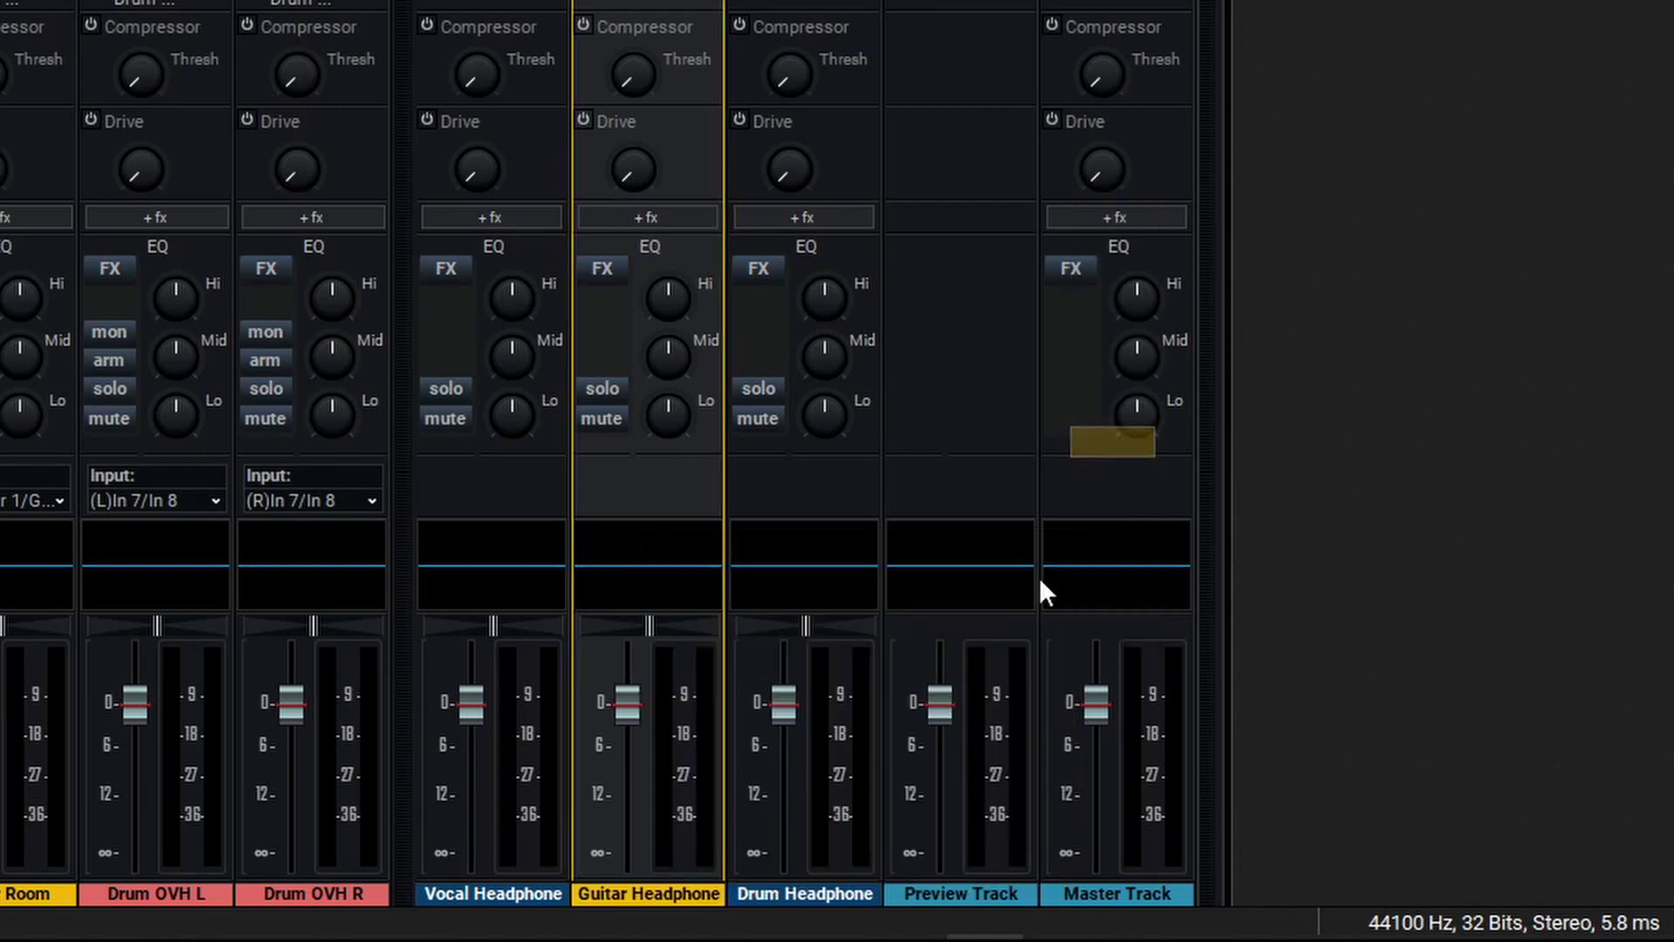
right_click(838, 886)
mouse_move(971, 646)
click(1306, 535)
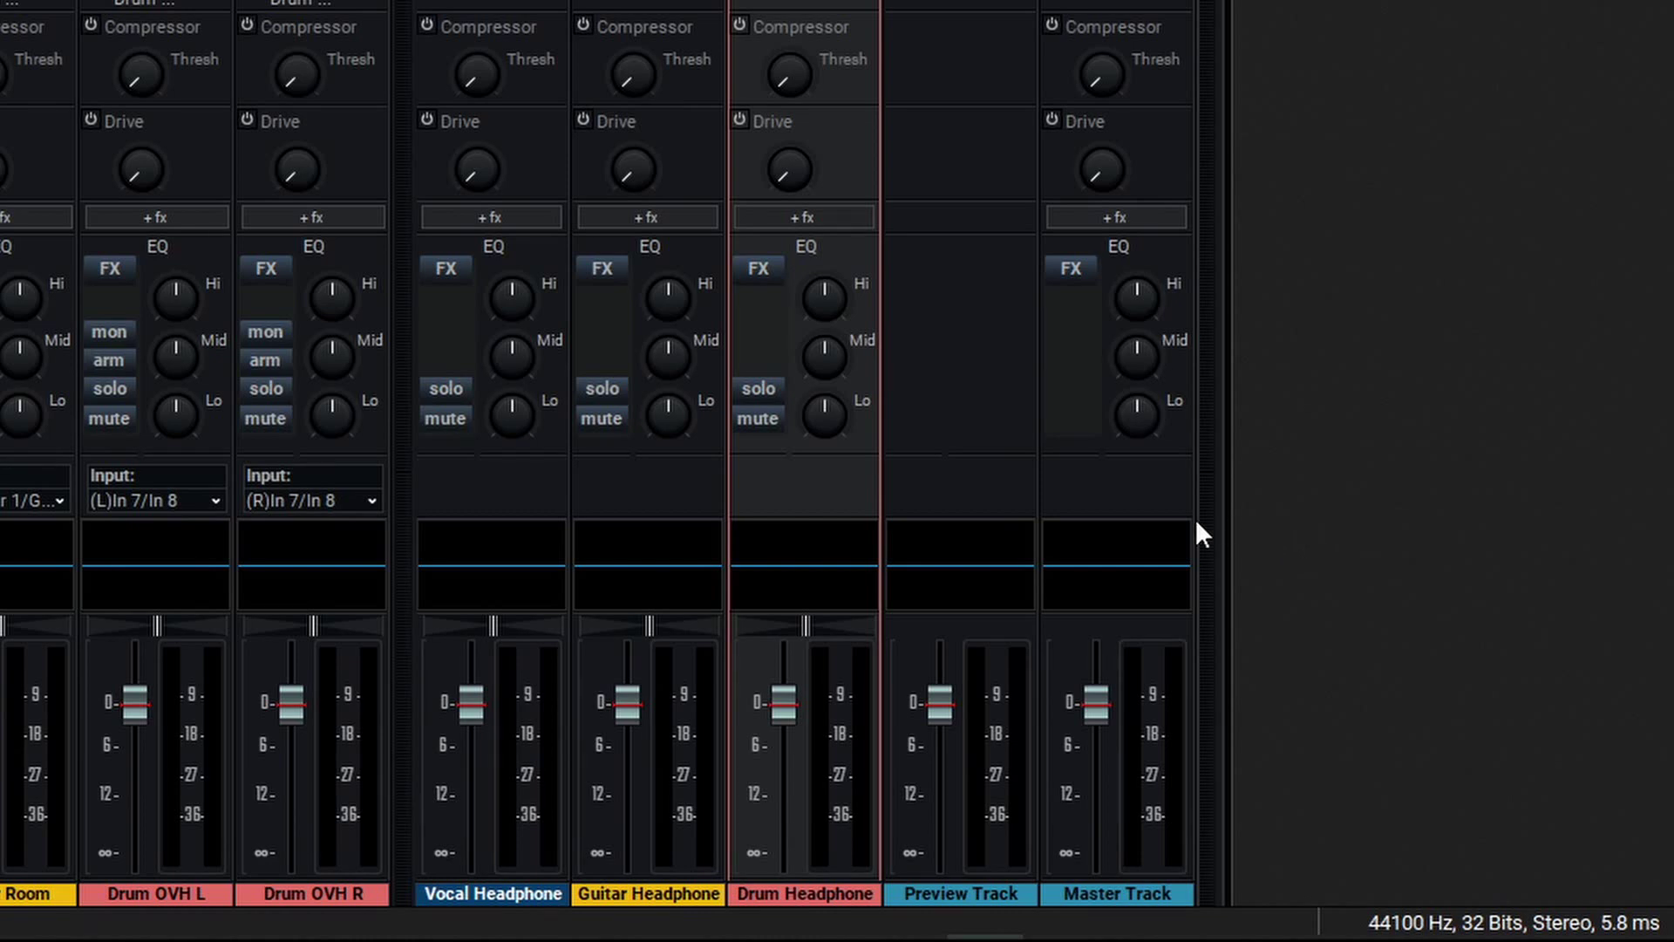
Insert an output bus track and duplicate it twice to make three buses.
right_click(849, 493)
mouse_move(874, 497)
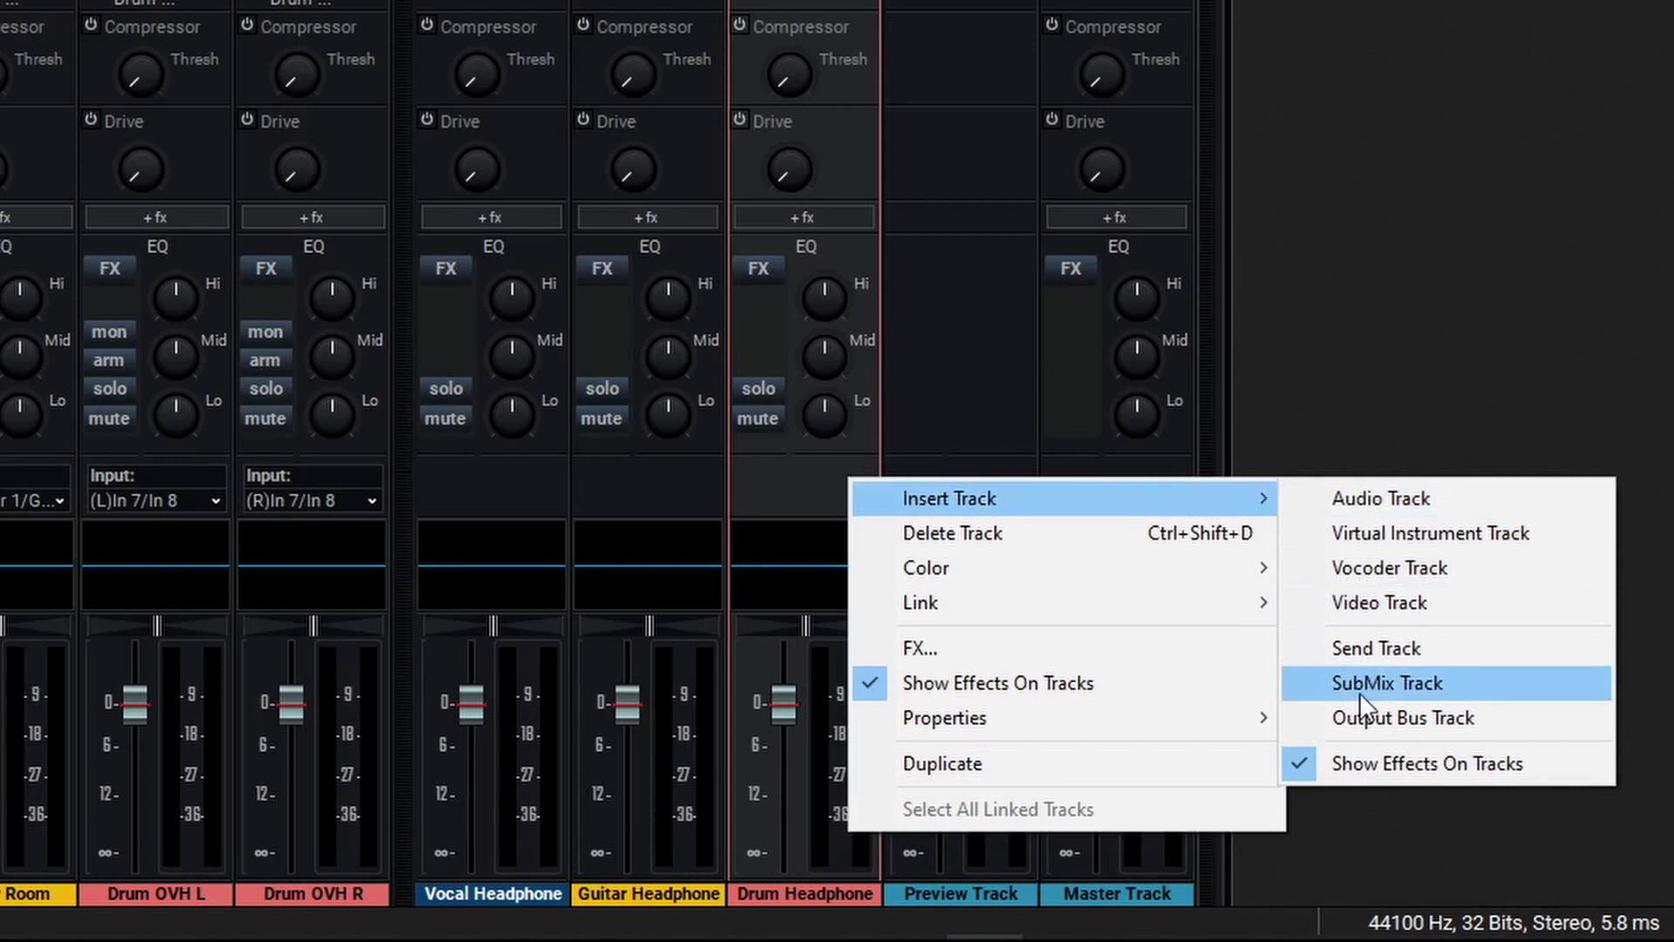
click(1356, 717)
right_click(835, 506)
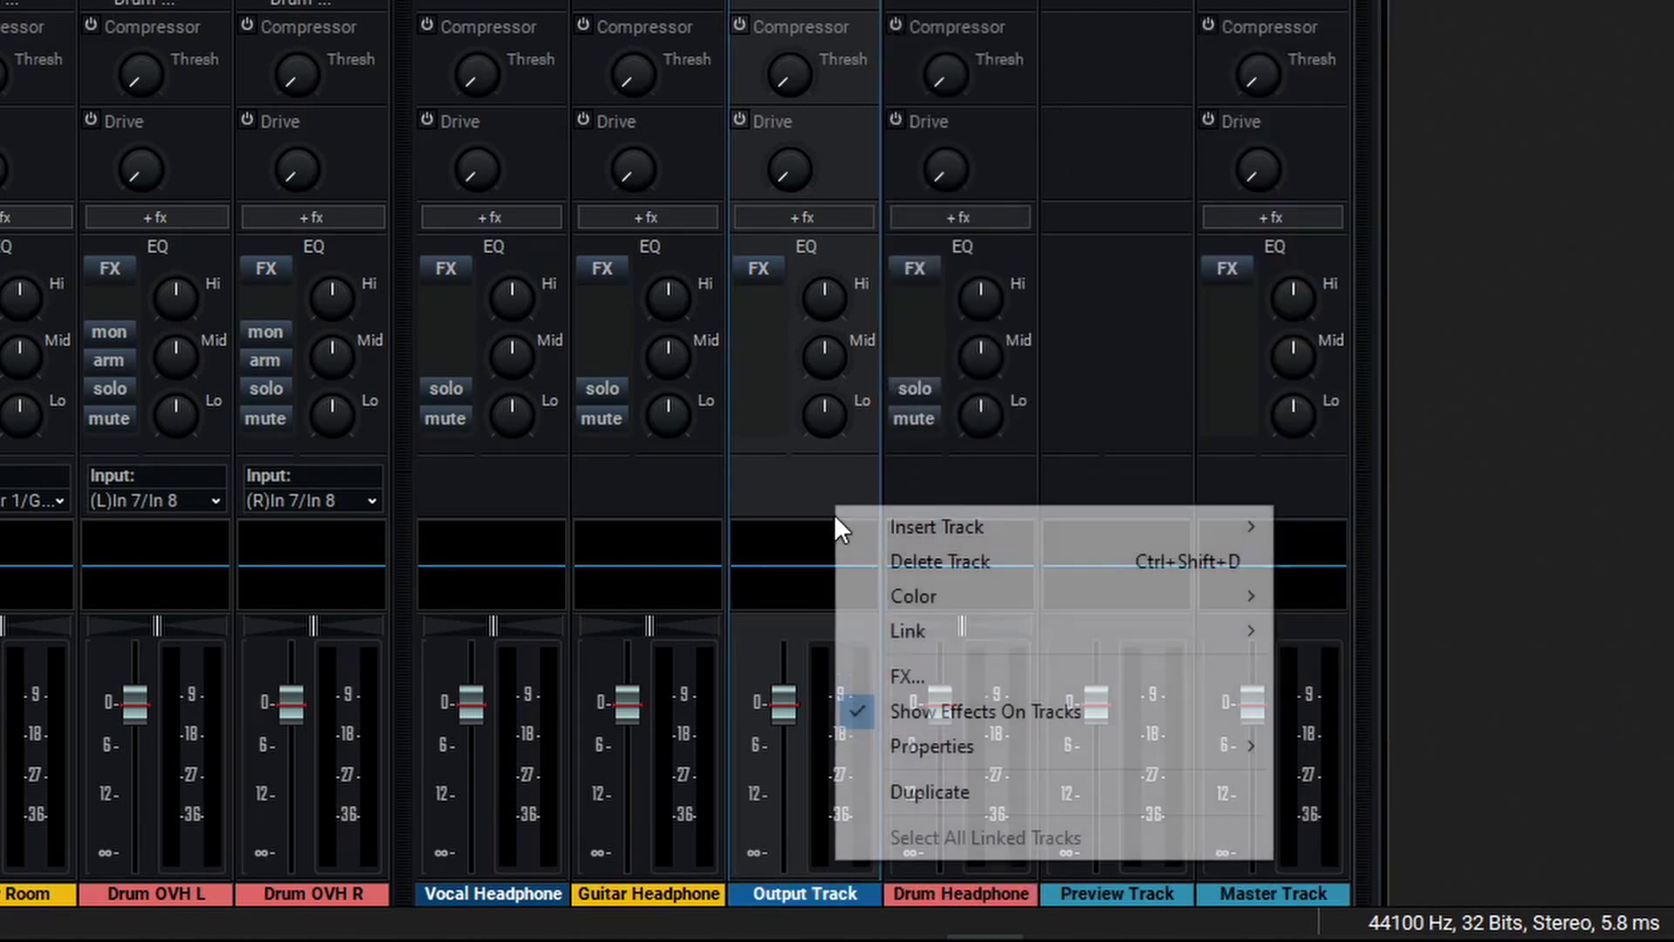
click(994, 792)
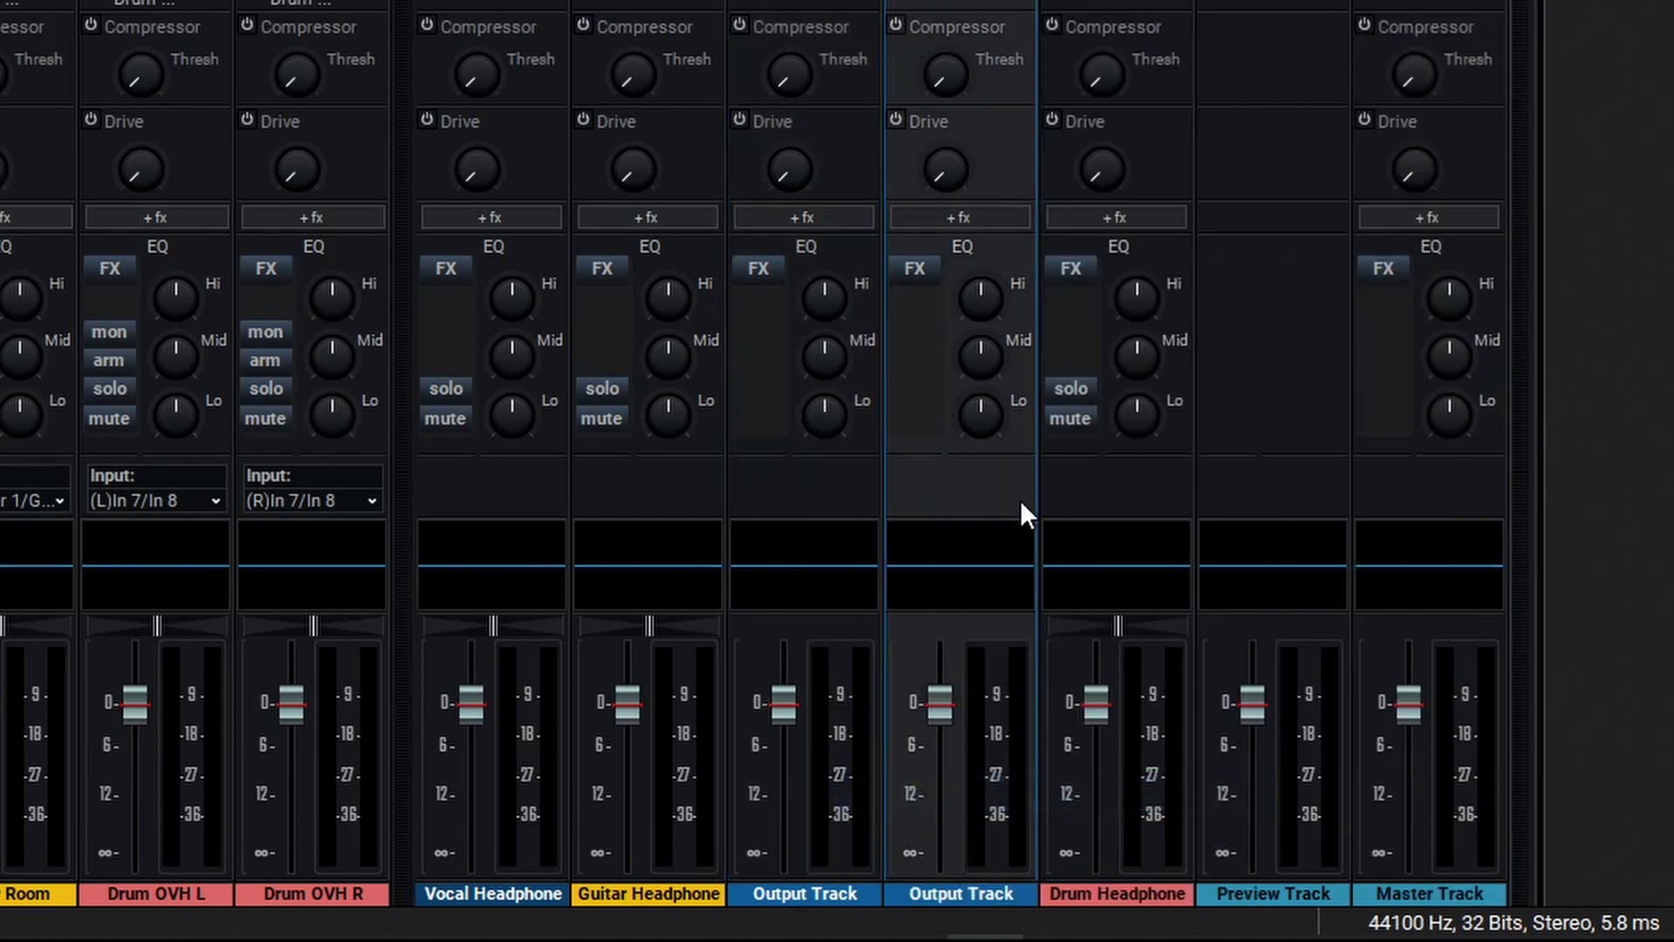
right_click(1013, 482)
click(1154, 764)
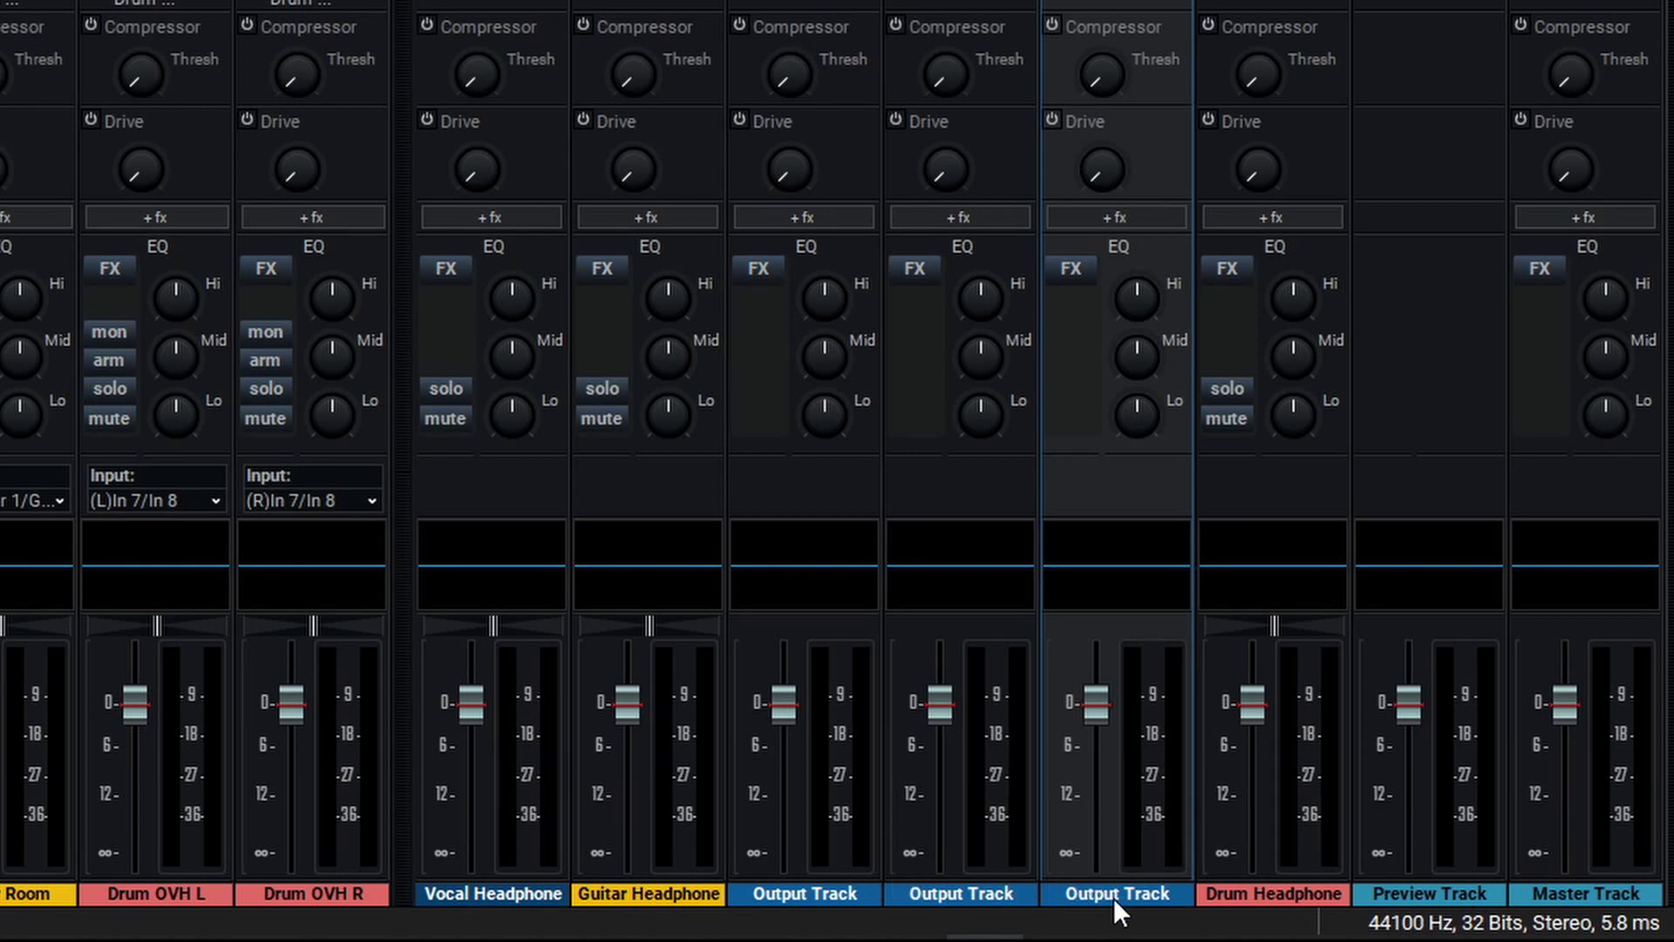
Colour the guitar headphone output bus yellow and the drum headphone output bus red.
right_click(944, 896)
mouse_move(1072, 624)
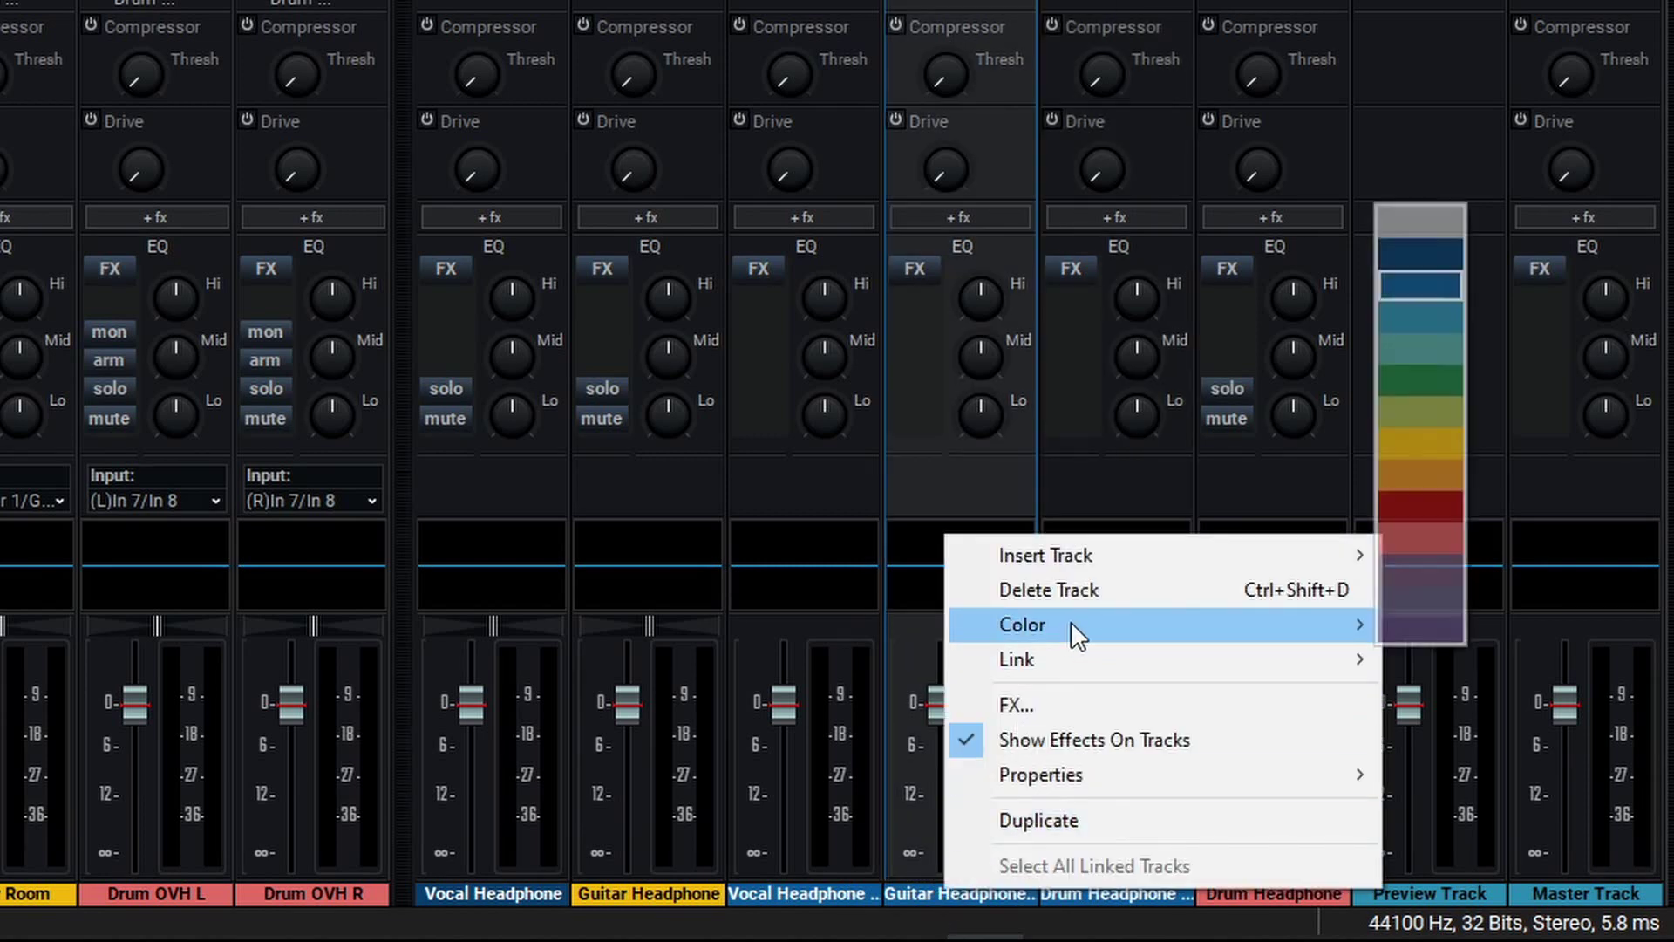
click(1439, 445)
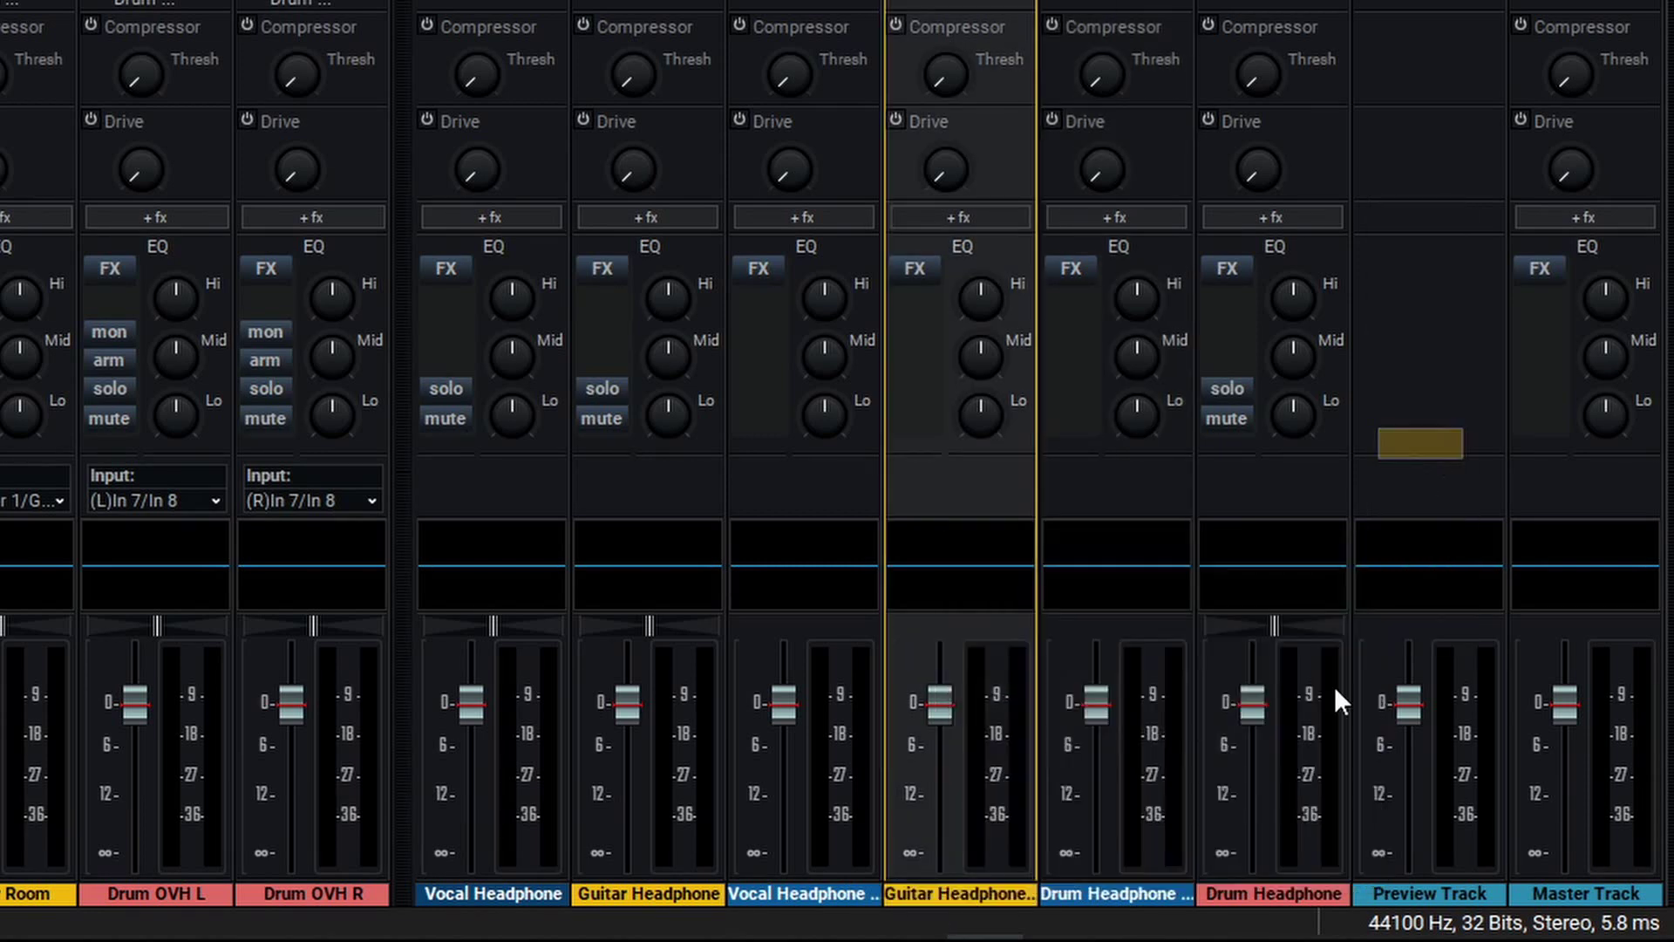
right_click(1158, 889)
mouse_move(1352, 613)
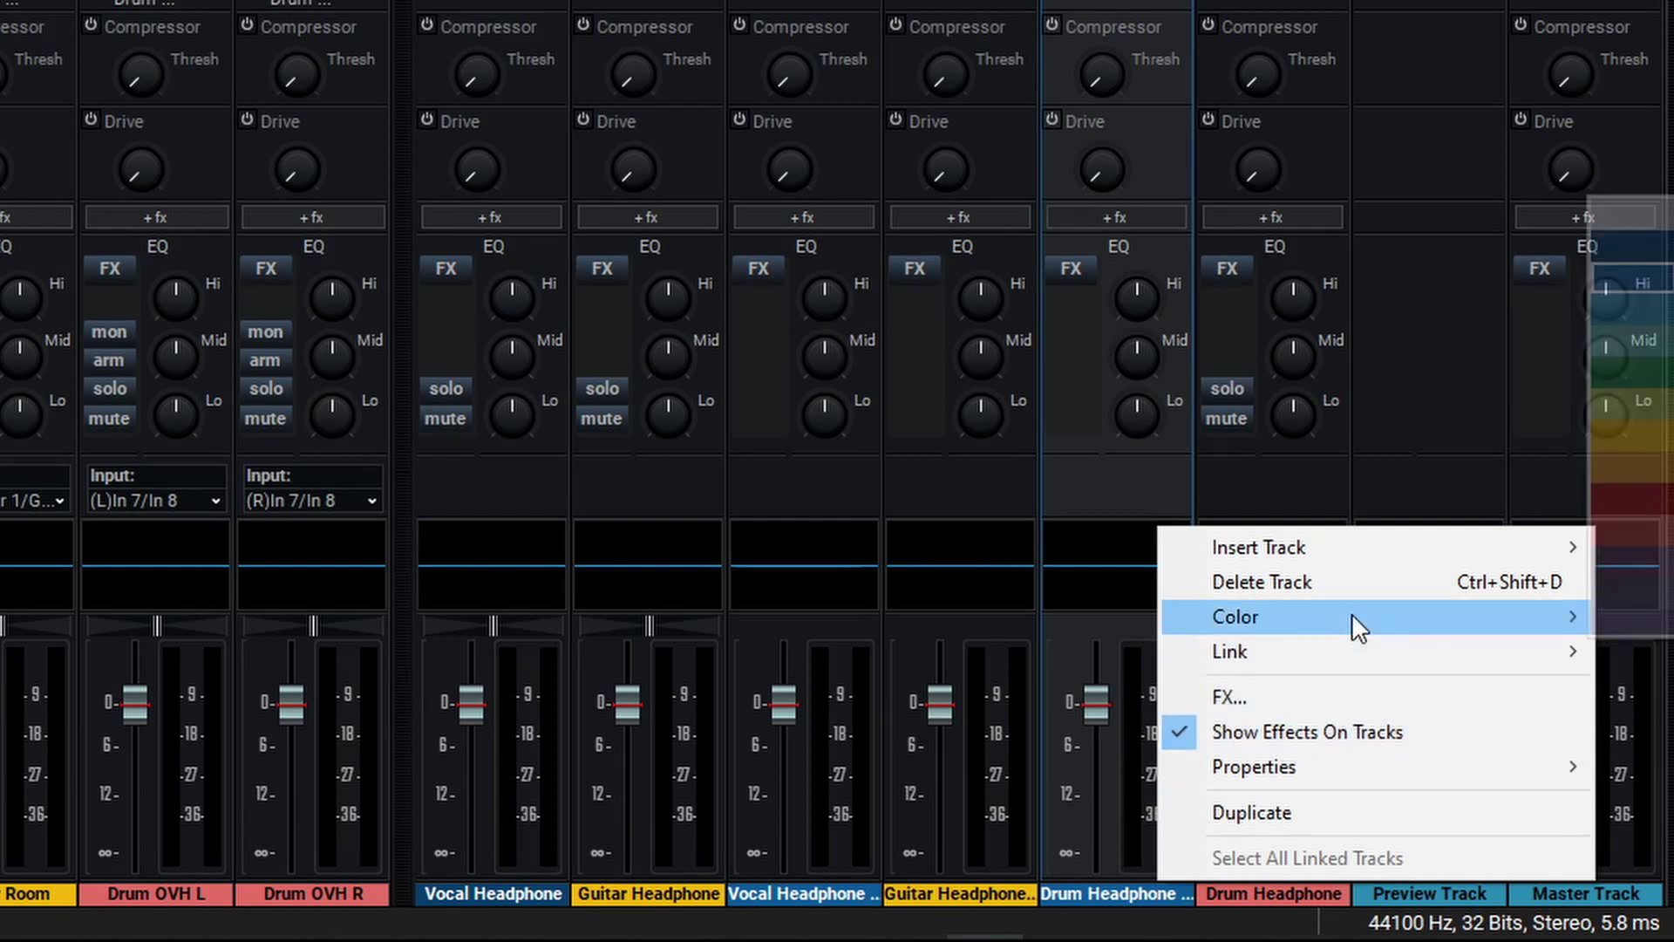
click(1625, 538)
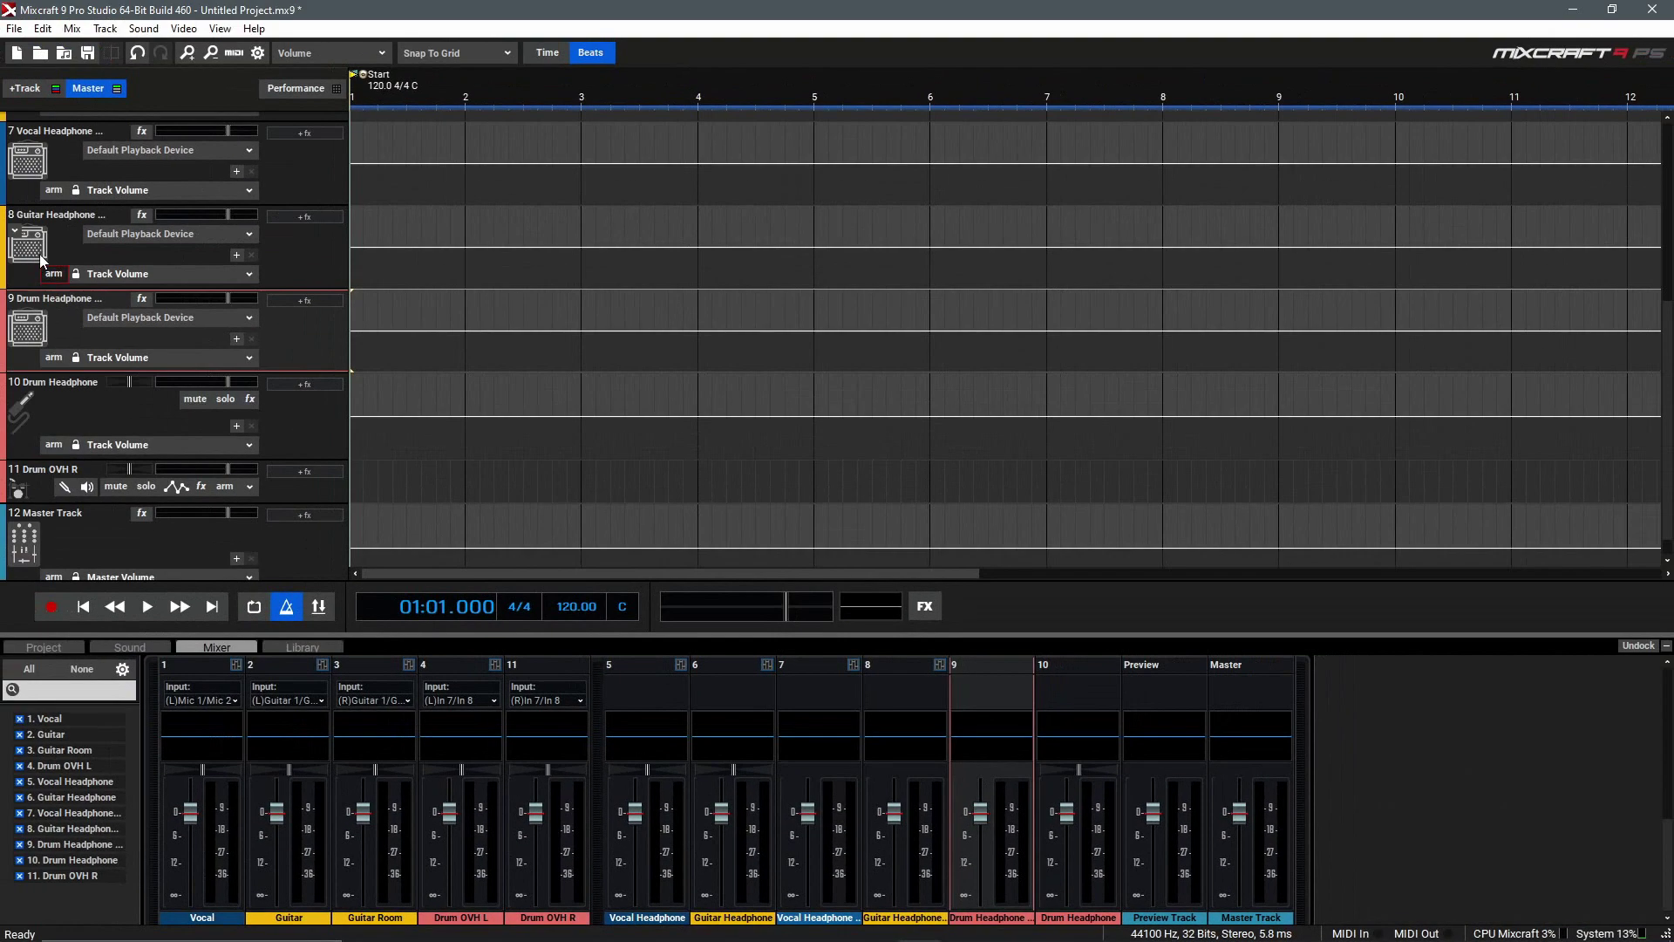
Move the drum and vocal output buses beside their matching sends, then expand the mixer.
drag(72, 321, 75, 386)
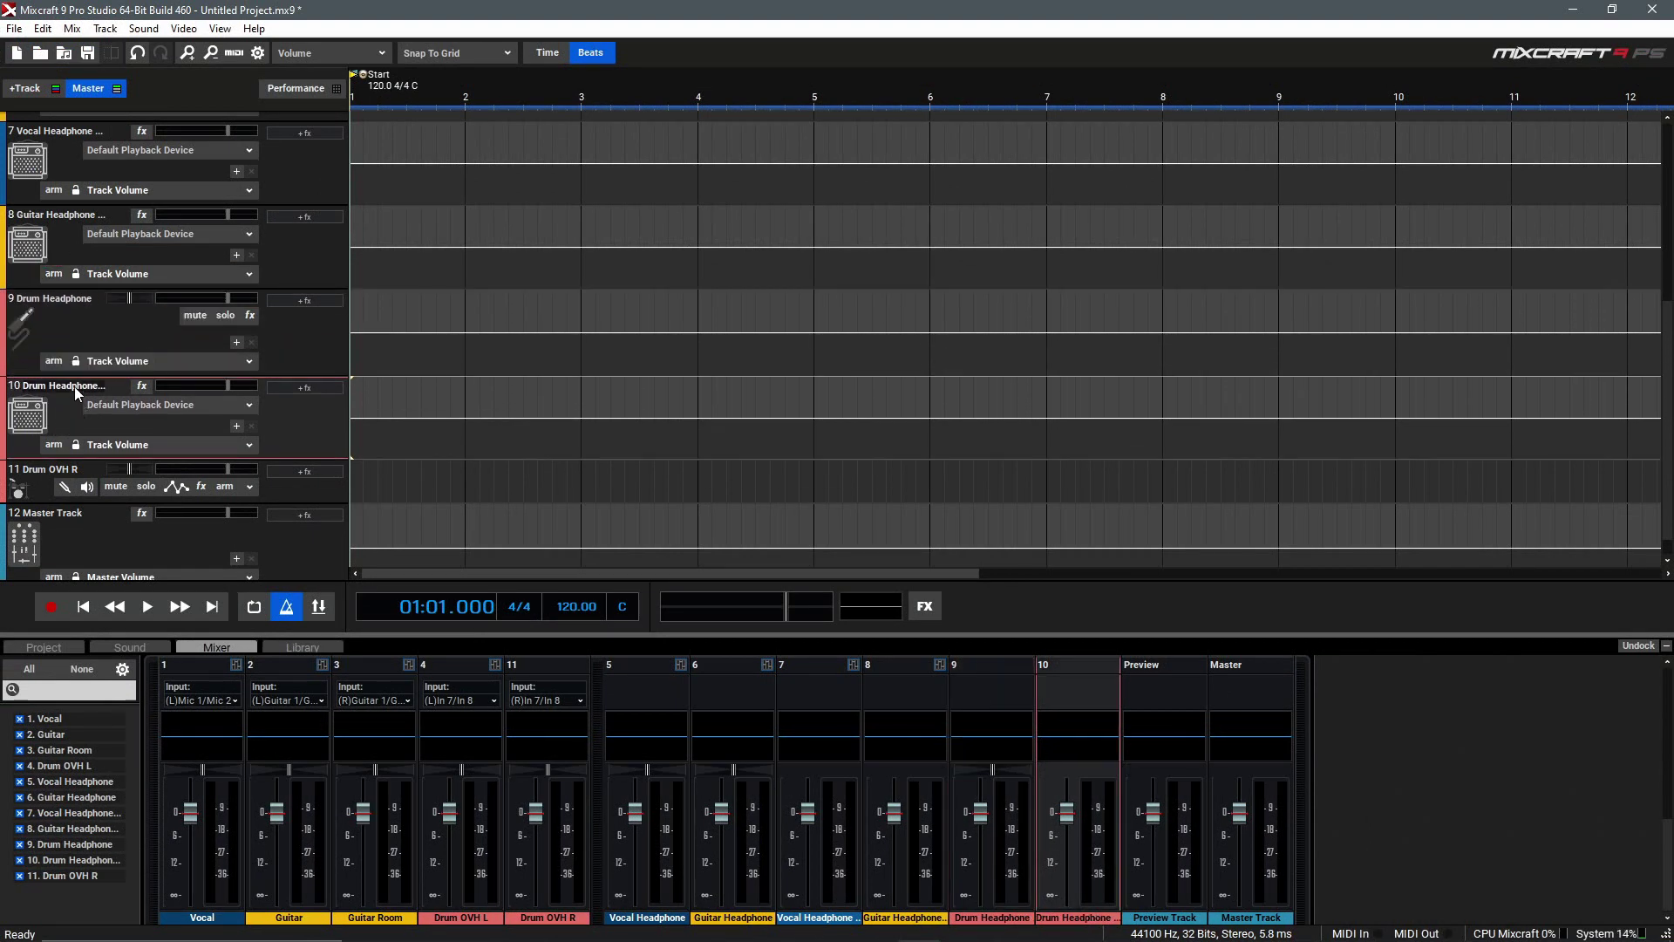
scroll(73, 379, up, 3)
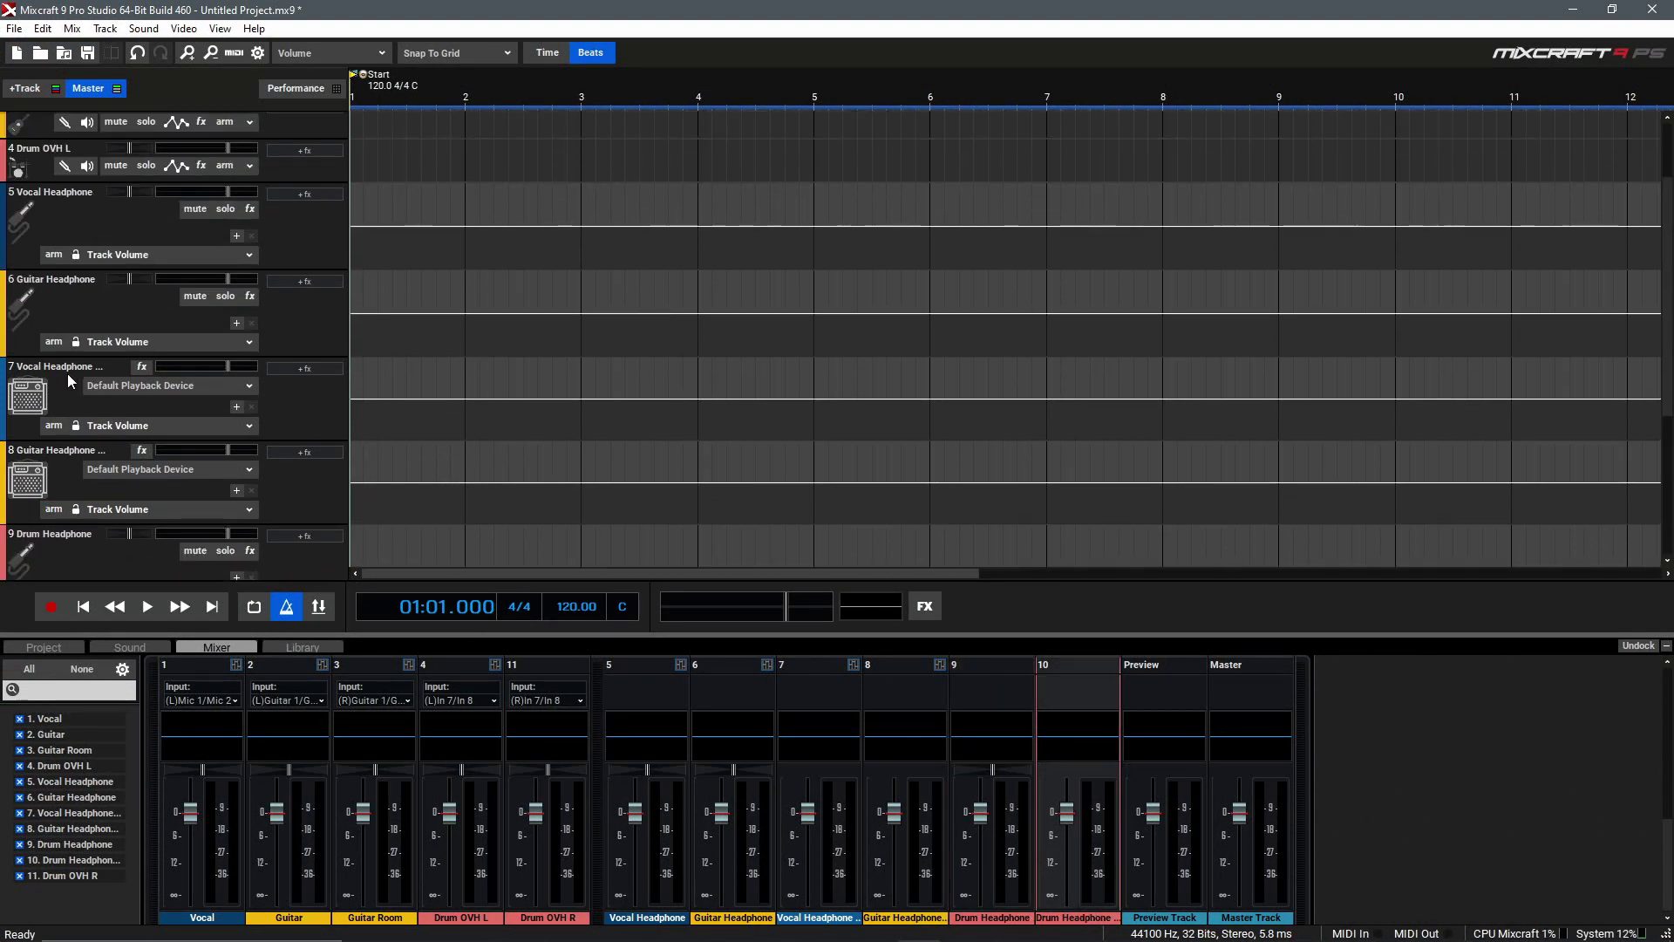
drag(67, 374, 70, 284)
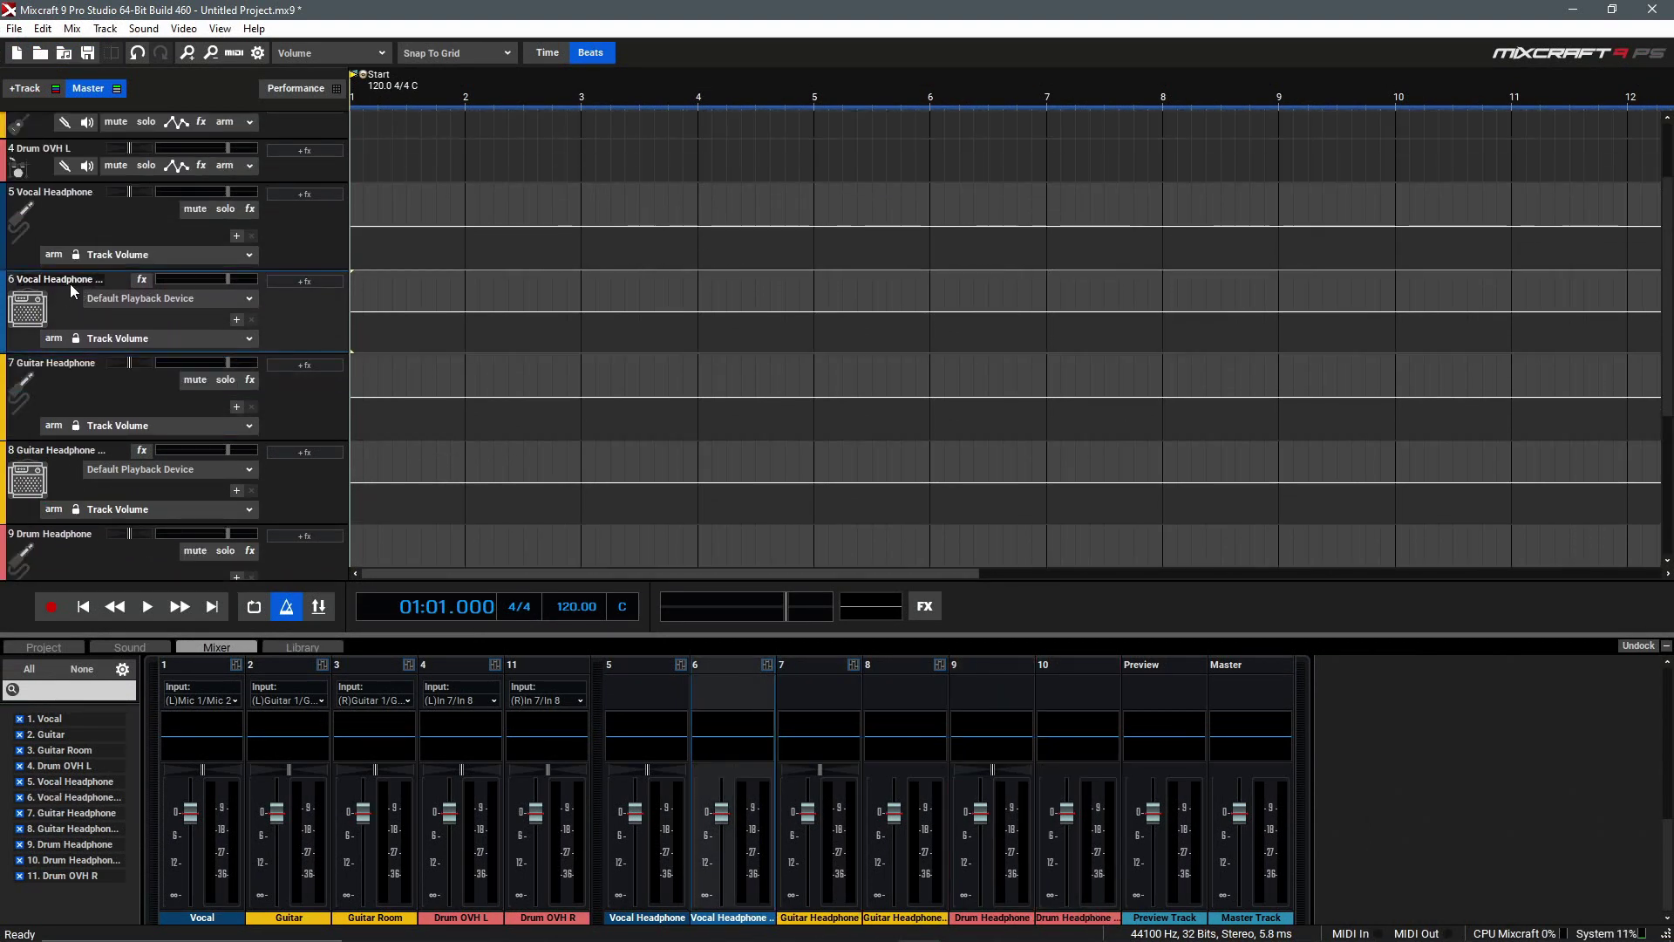
click(463, 632)
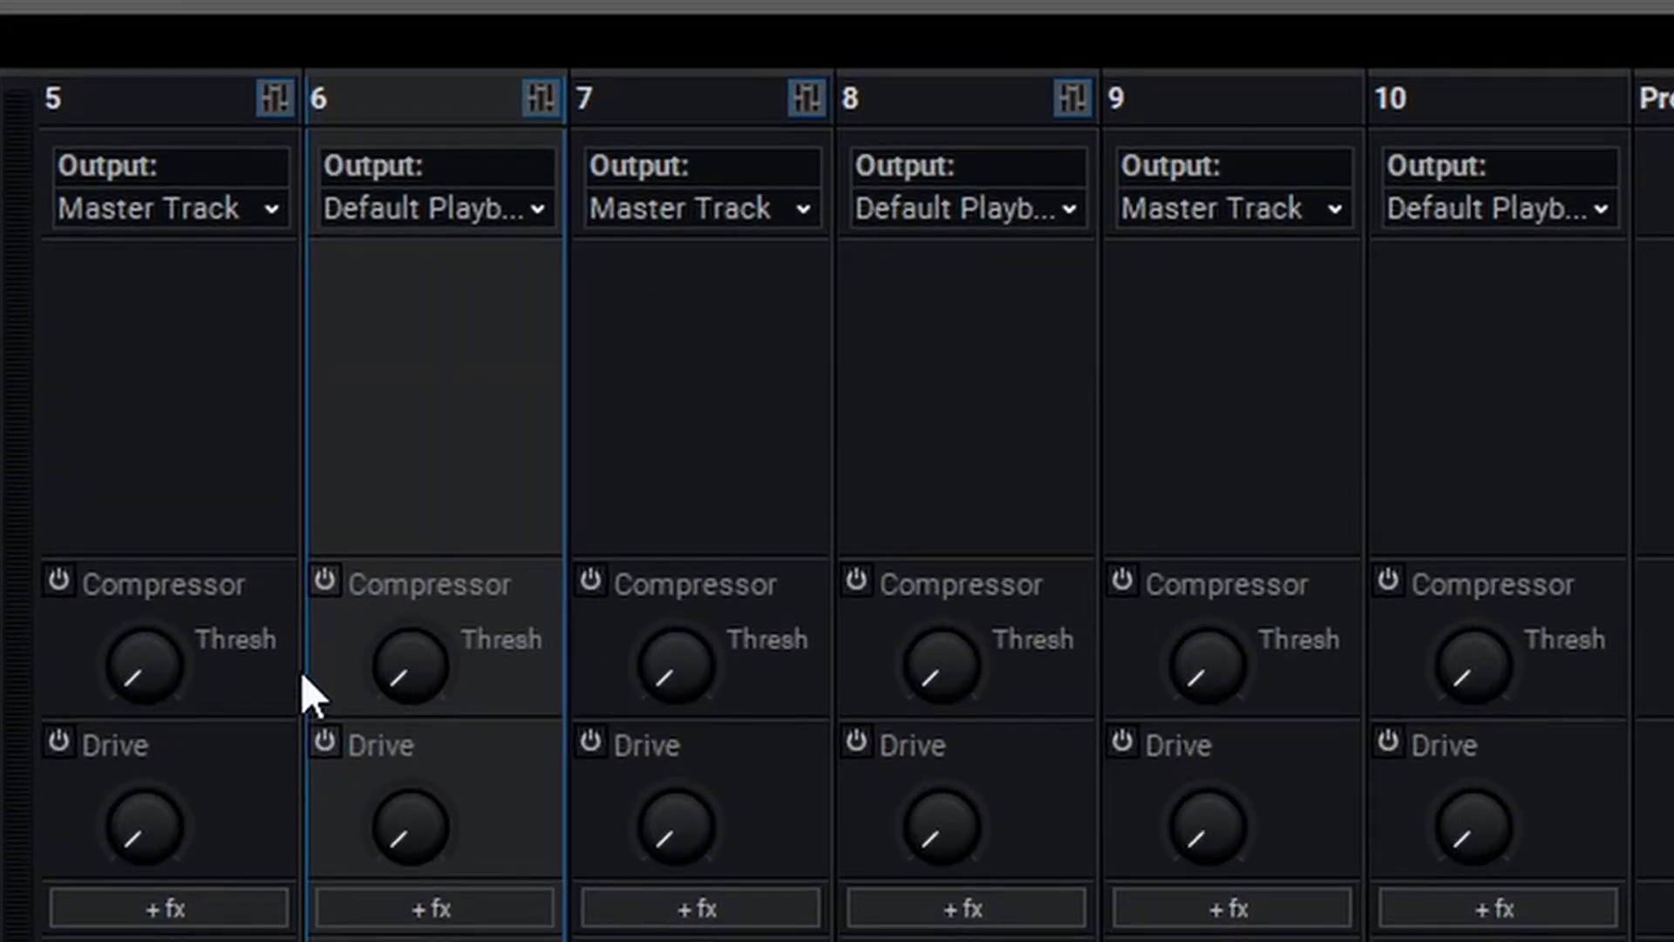
Route the Vocal, Guitar and Drum Headphone sends to Output Buses 6, 8 and 10.
click(204, 218)
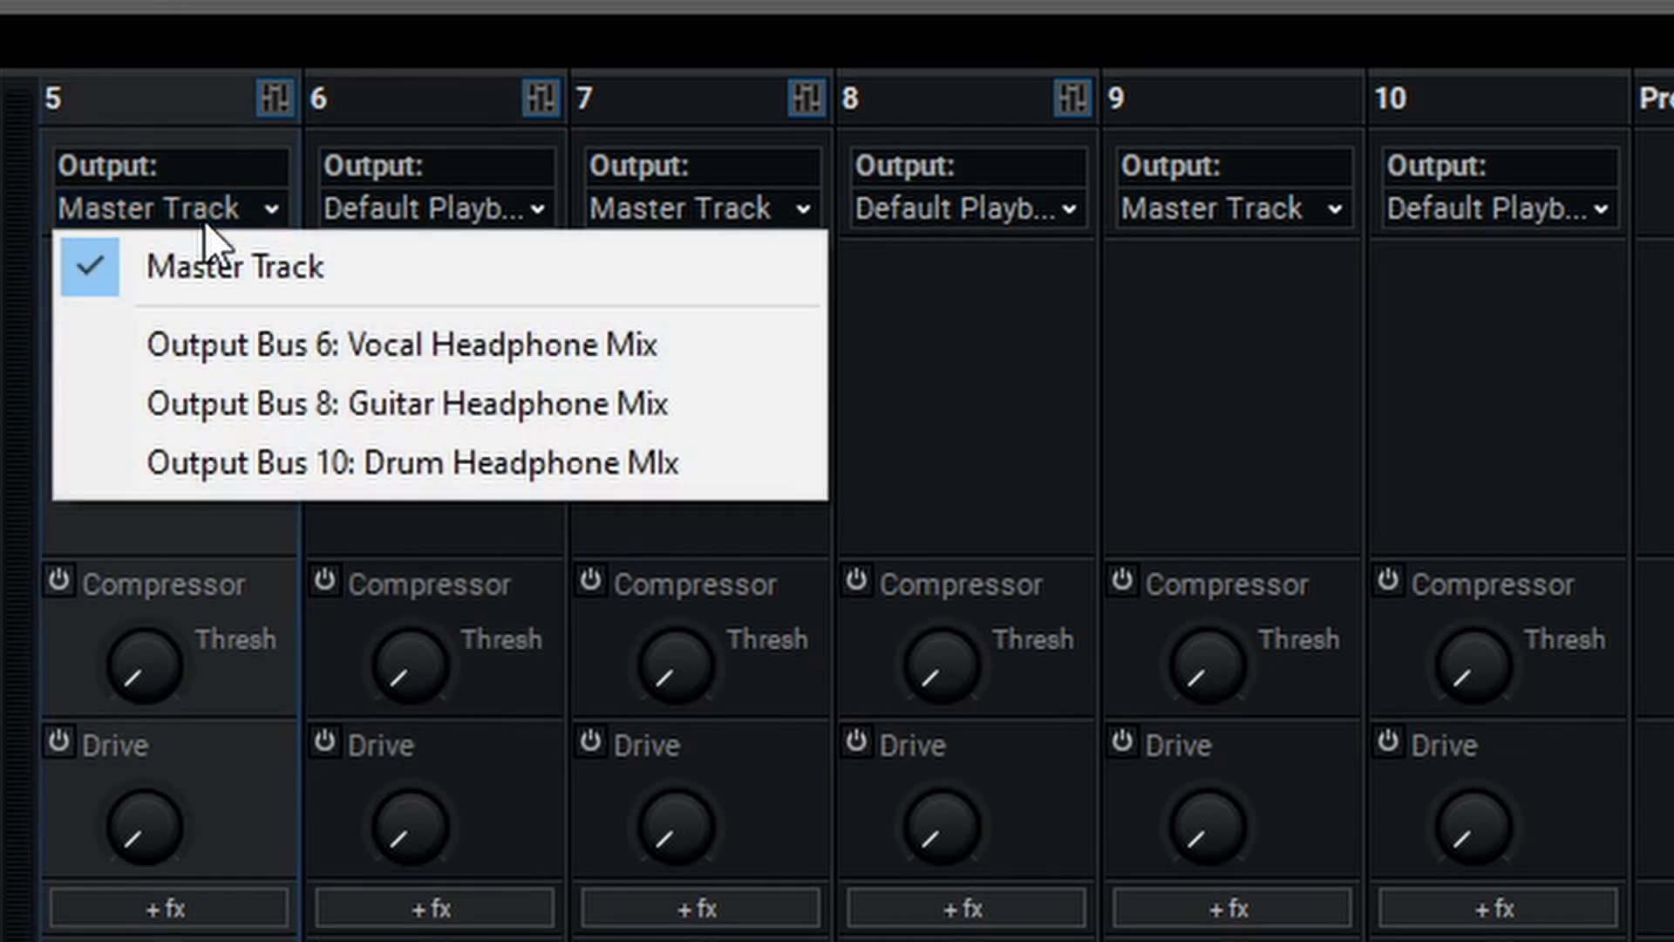
click(293, 352)
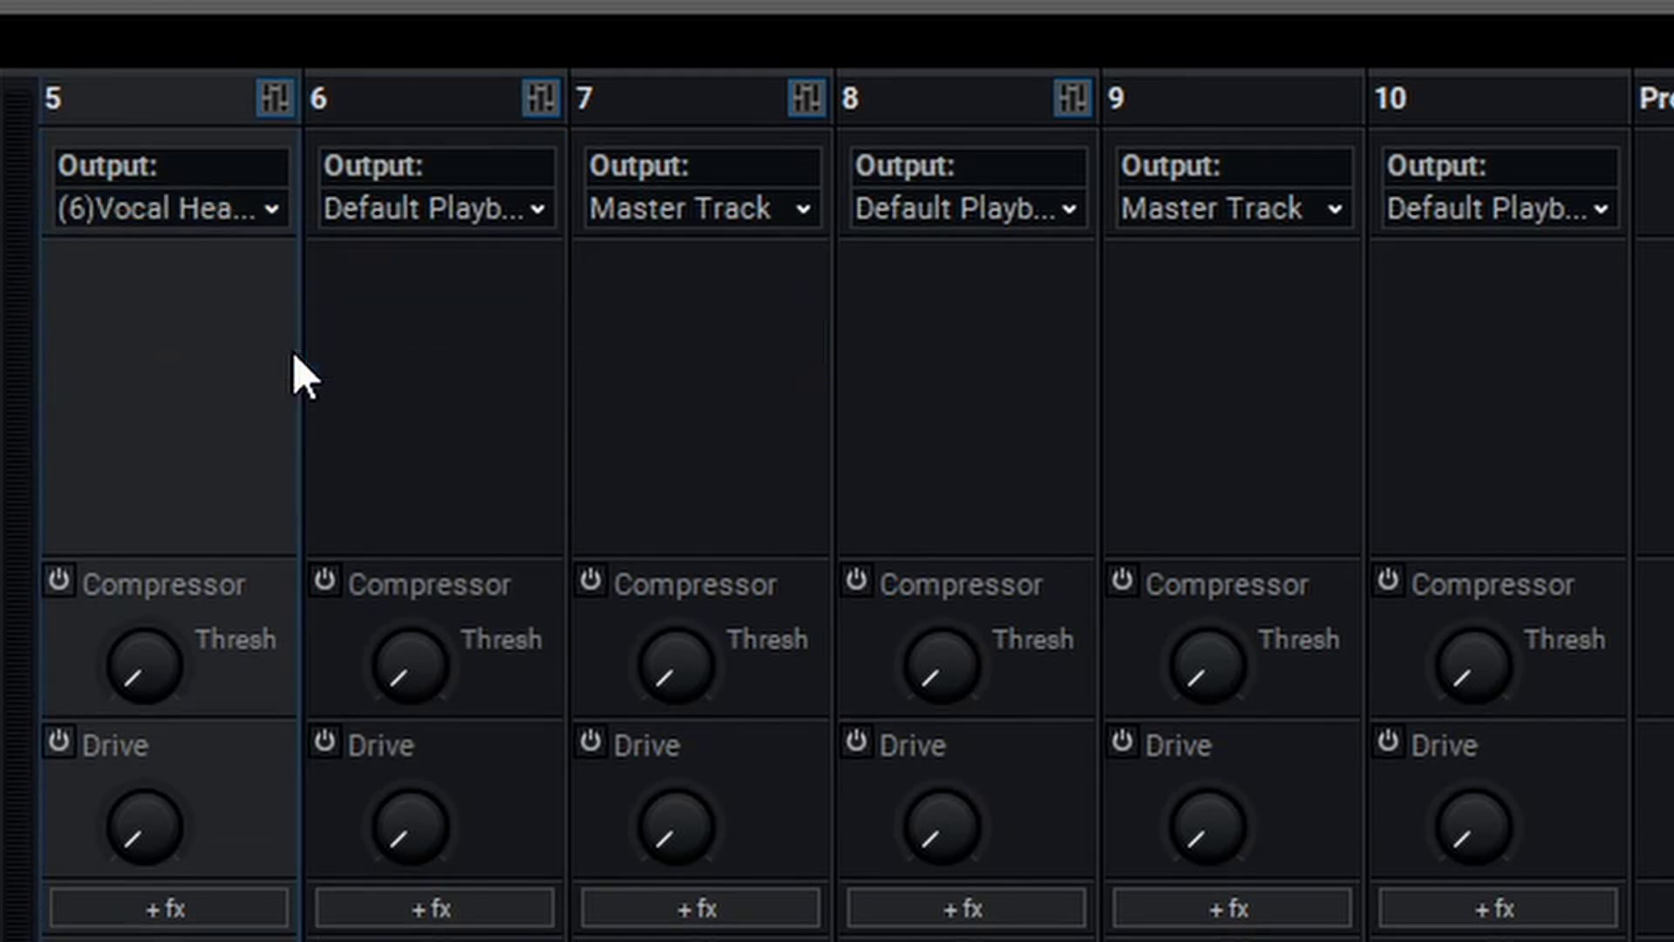
click(734, 220)
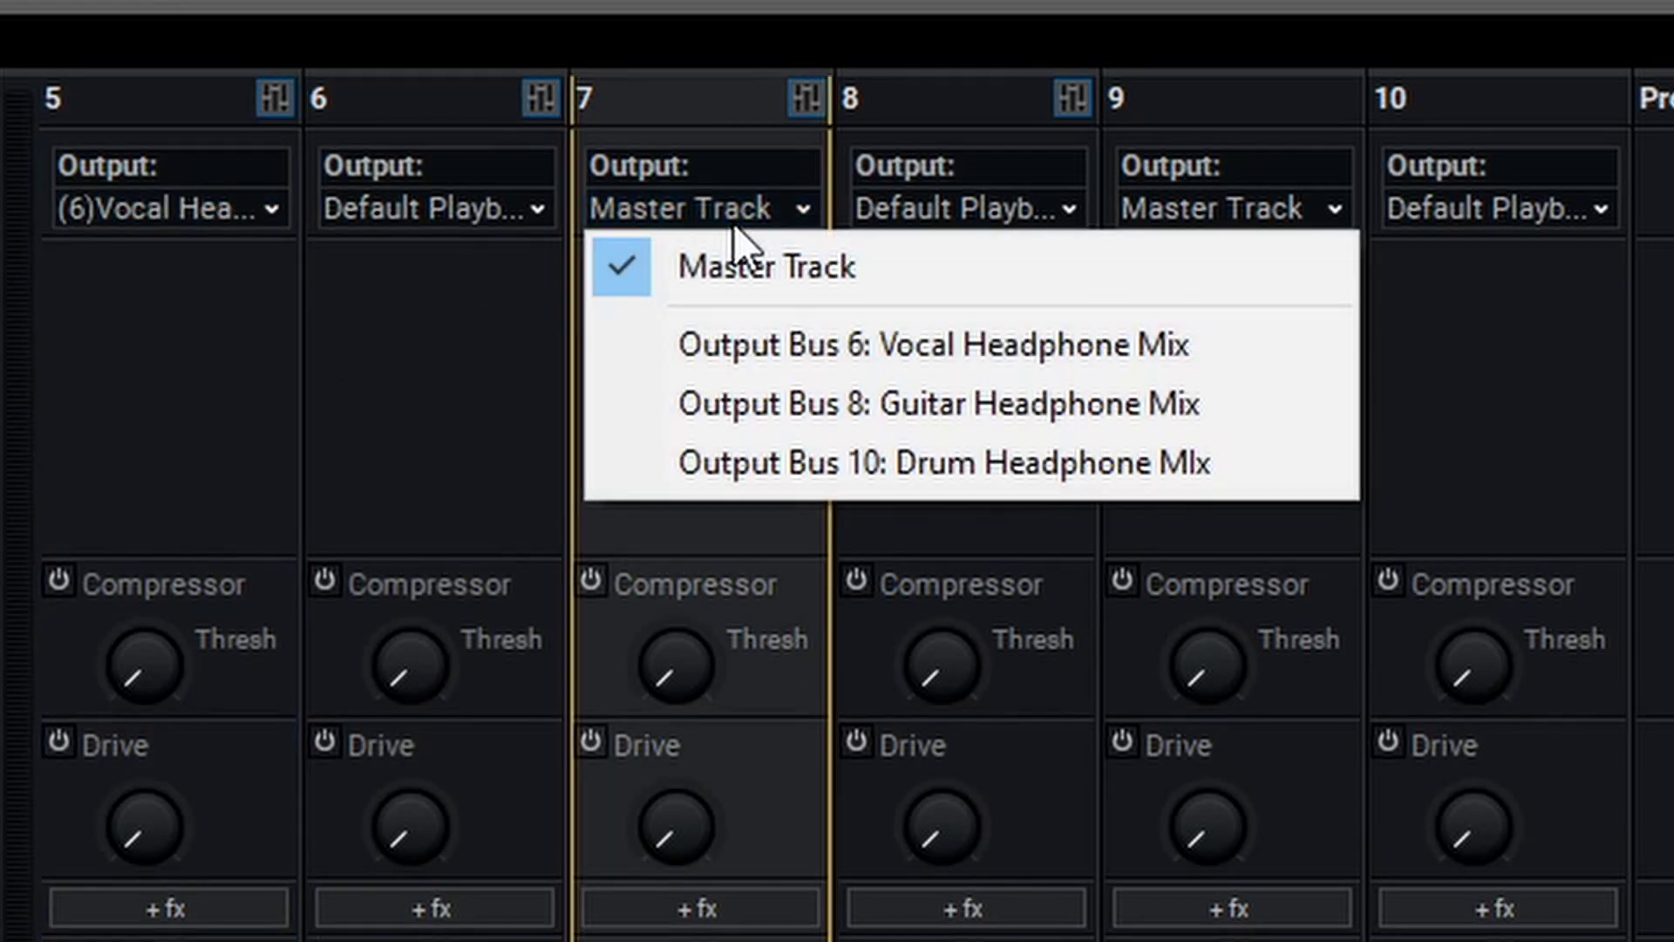
click(800, 377)
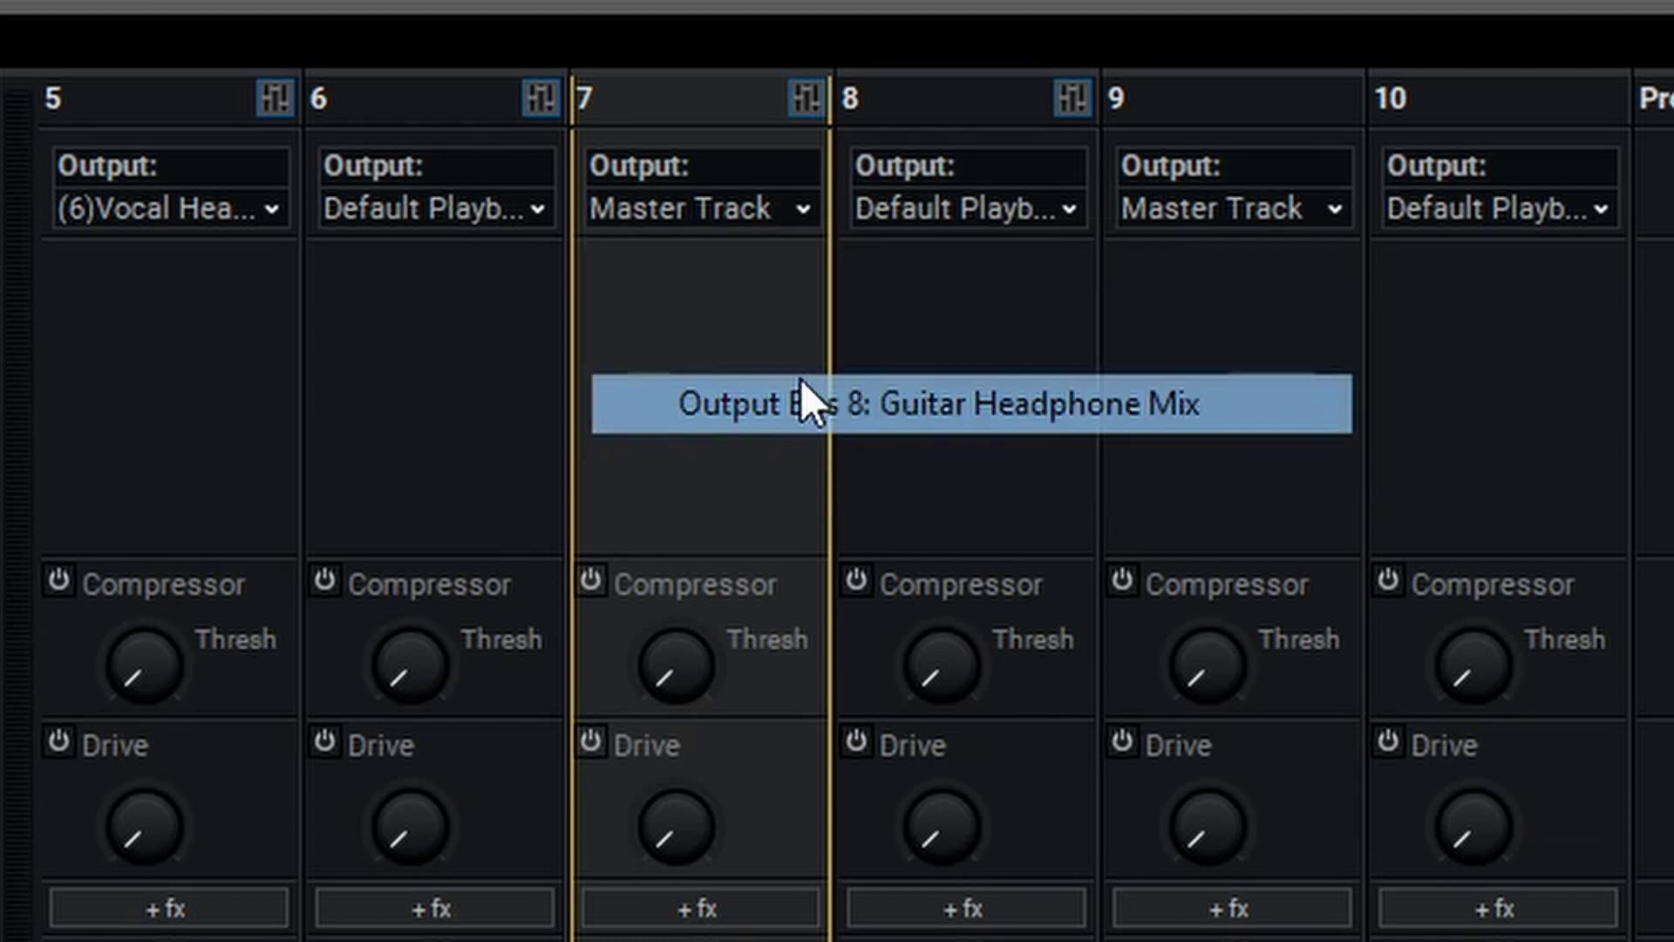
click(1191, 209)
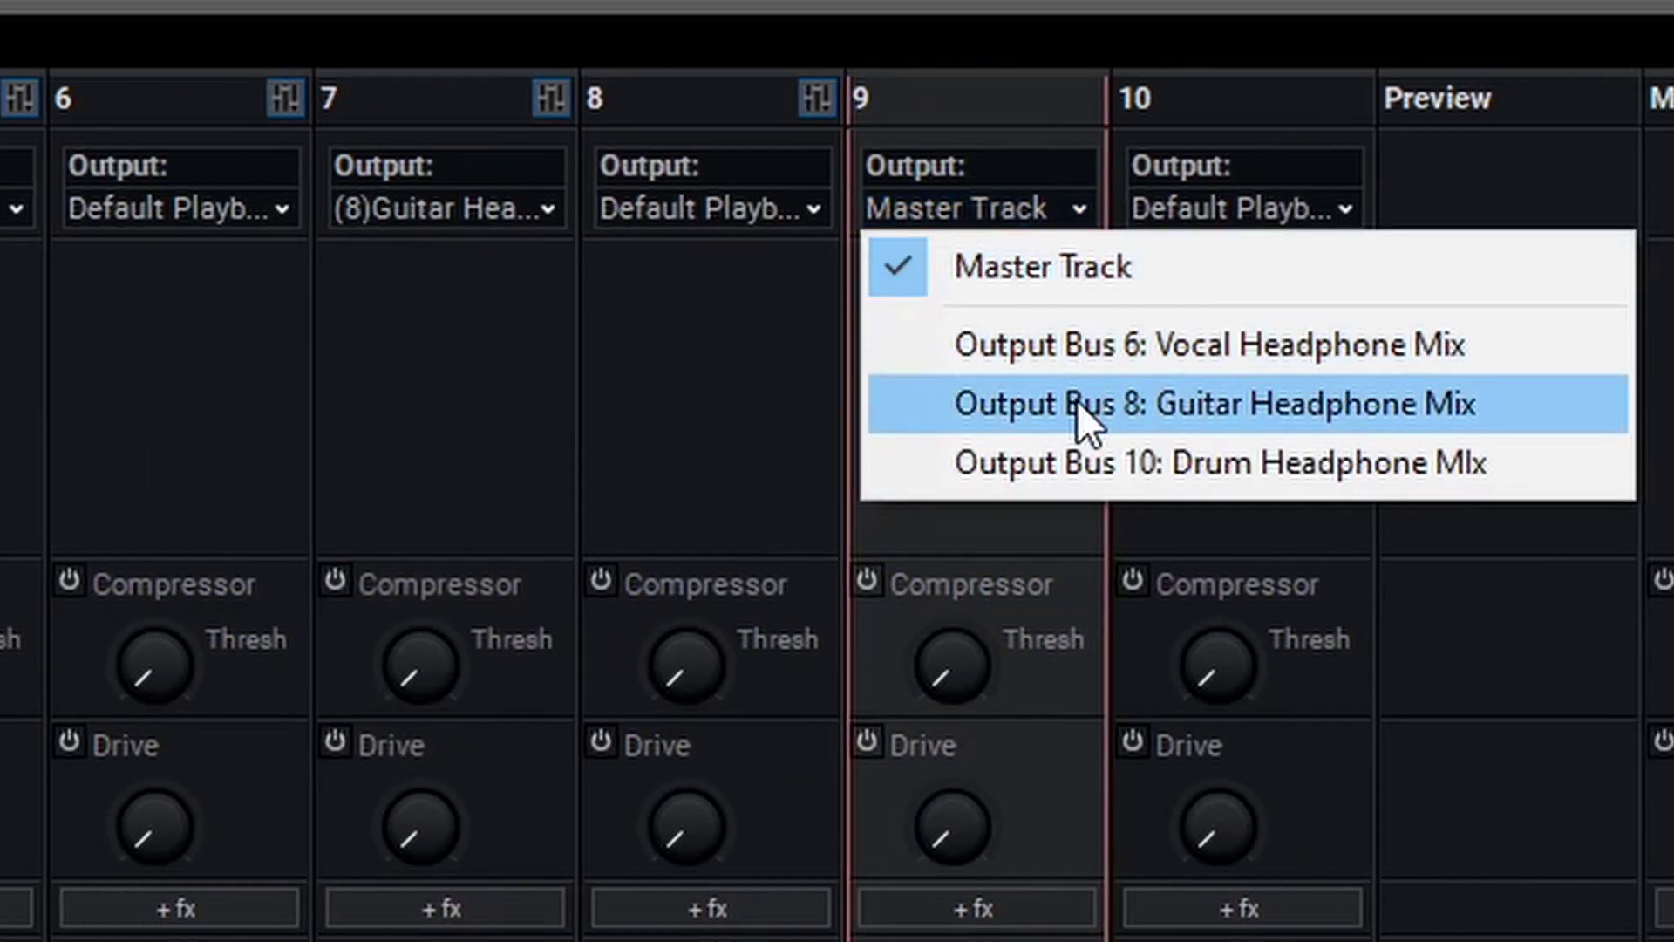
click(1079, 462)
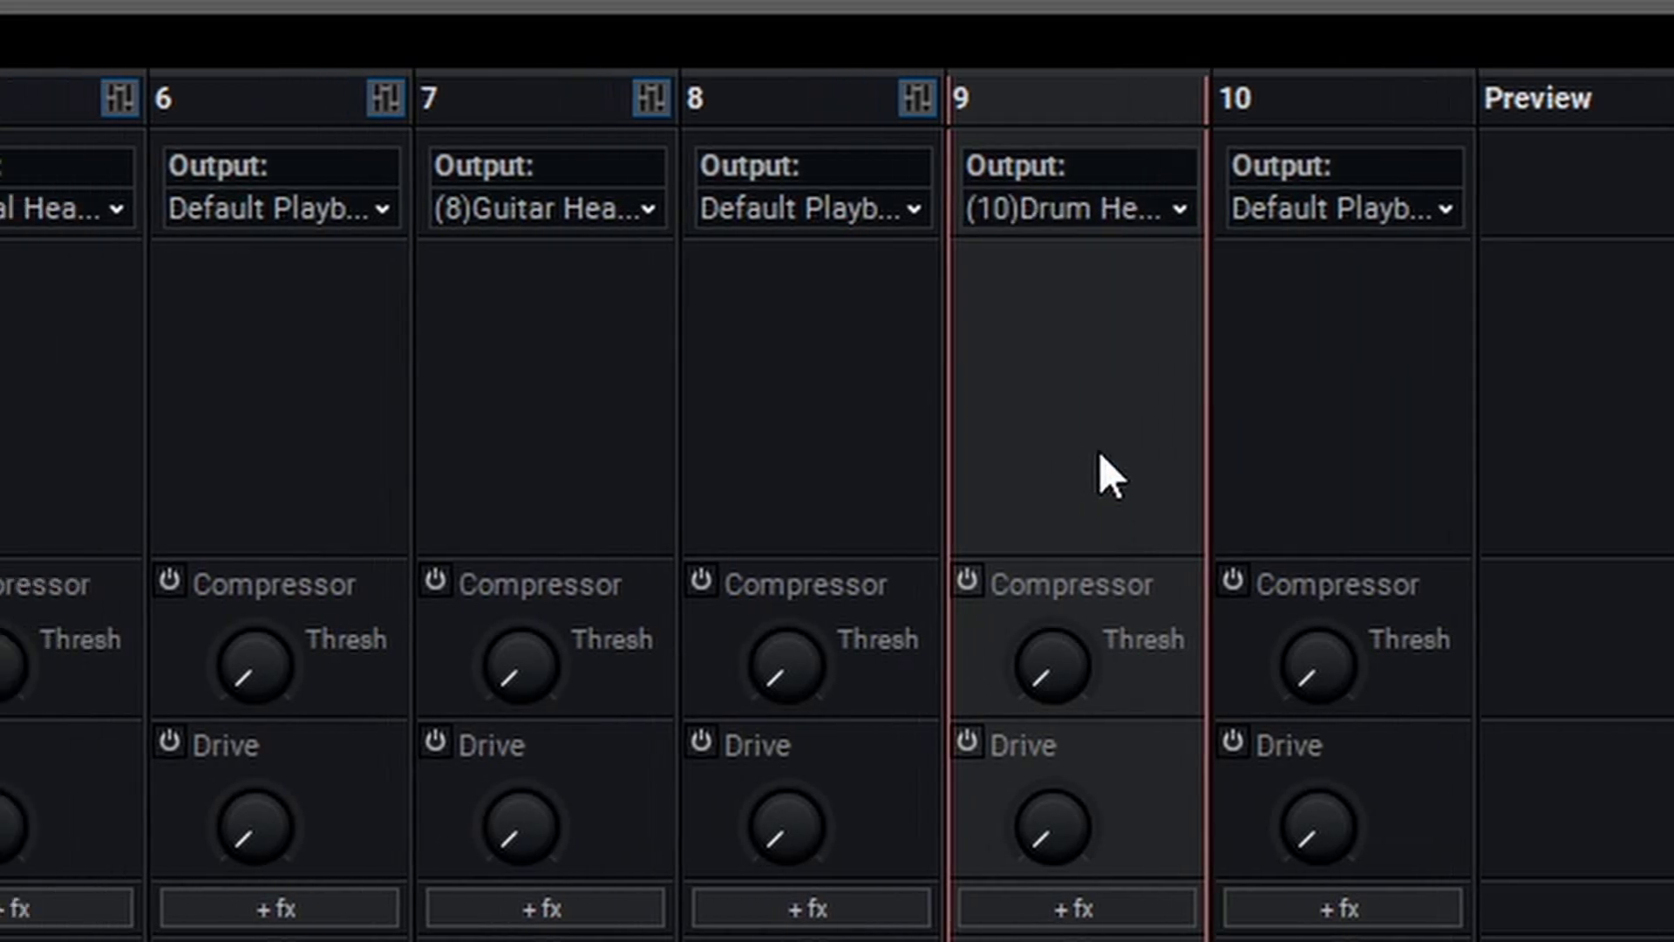
click(513, 421)
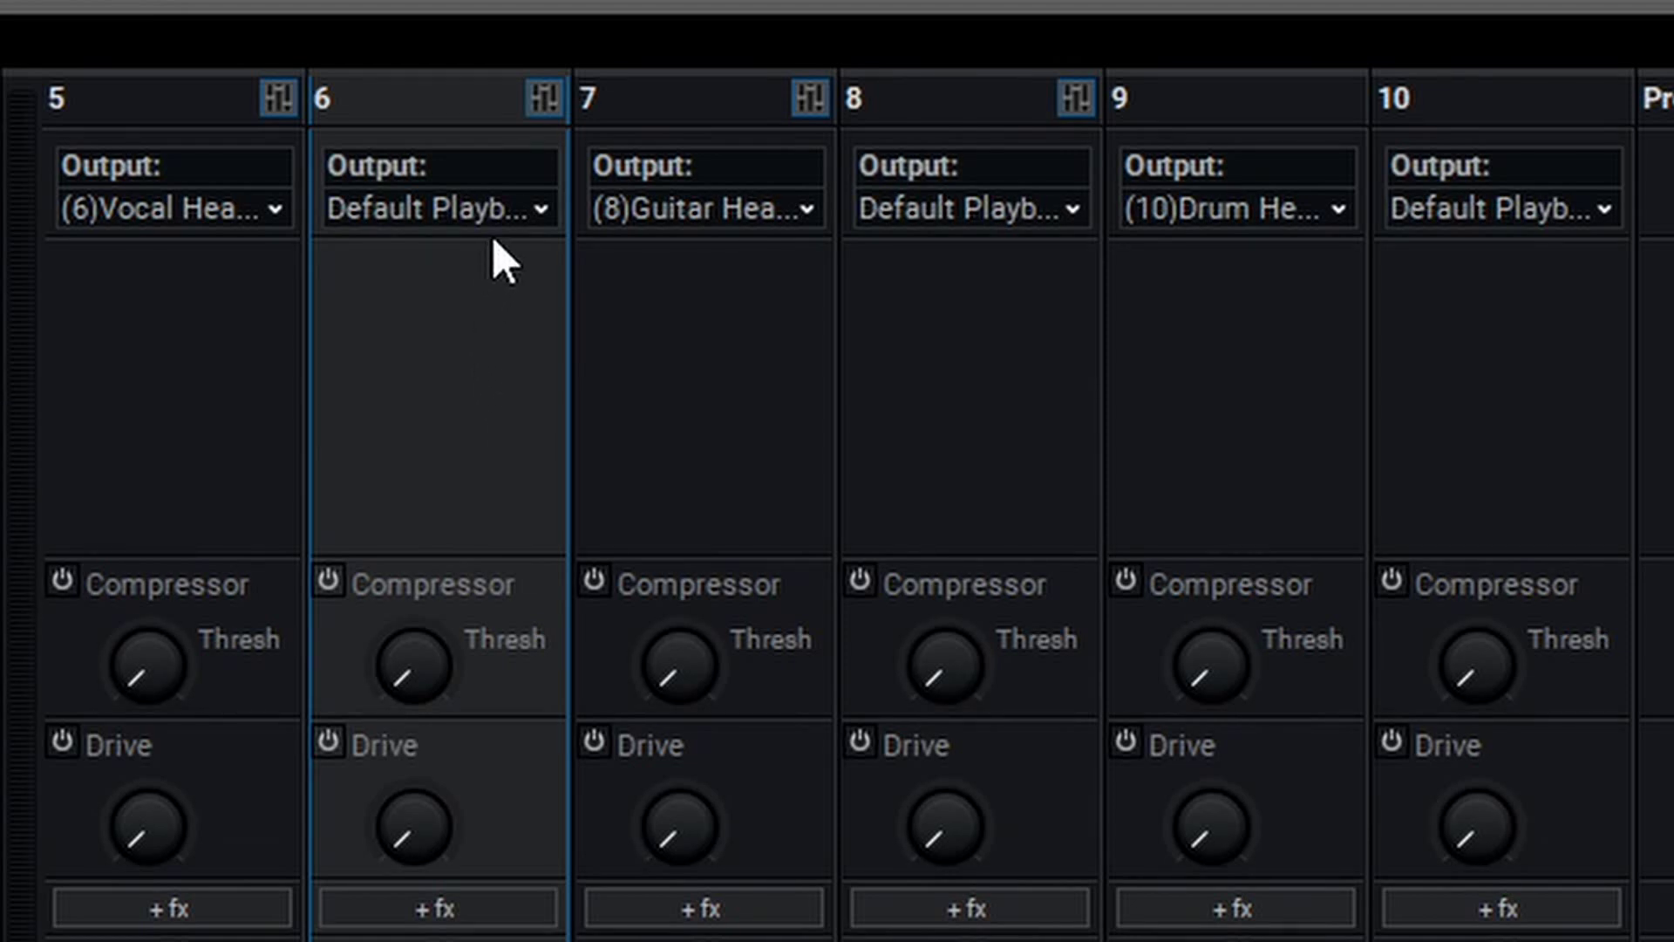
Route the vocal, guitar and drum buses to stereo USB 1+2, Out 3/Out 4 and Out 5/Out 6.
click(500, 210)
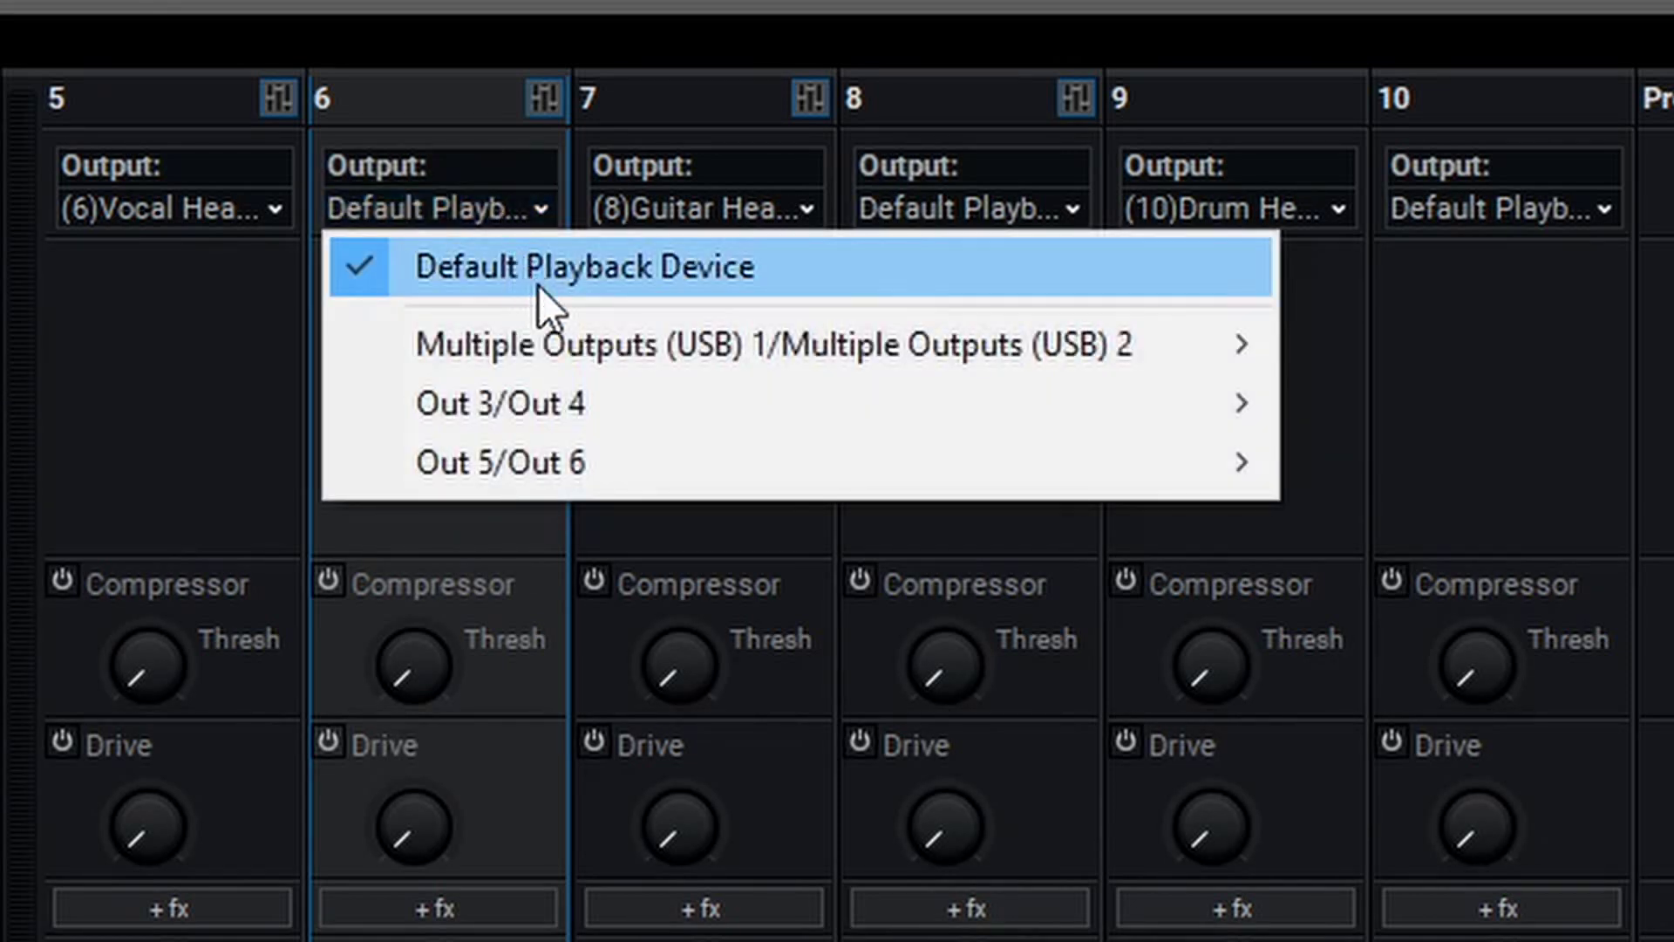
mouse_move(576, 347)
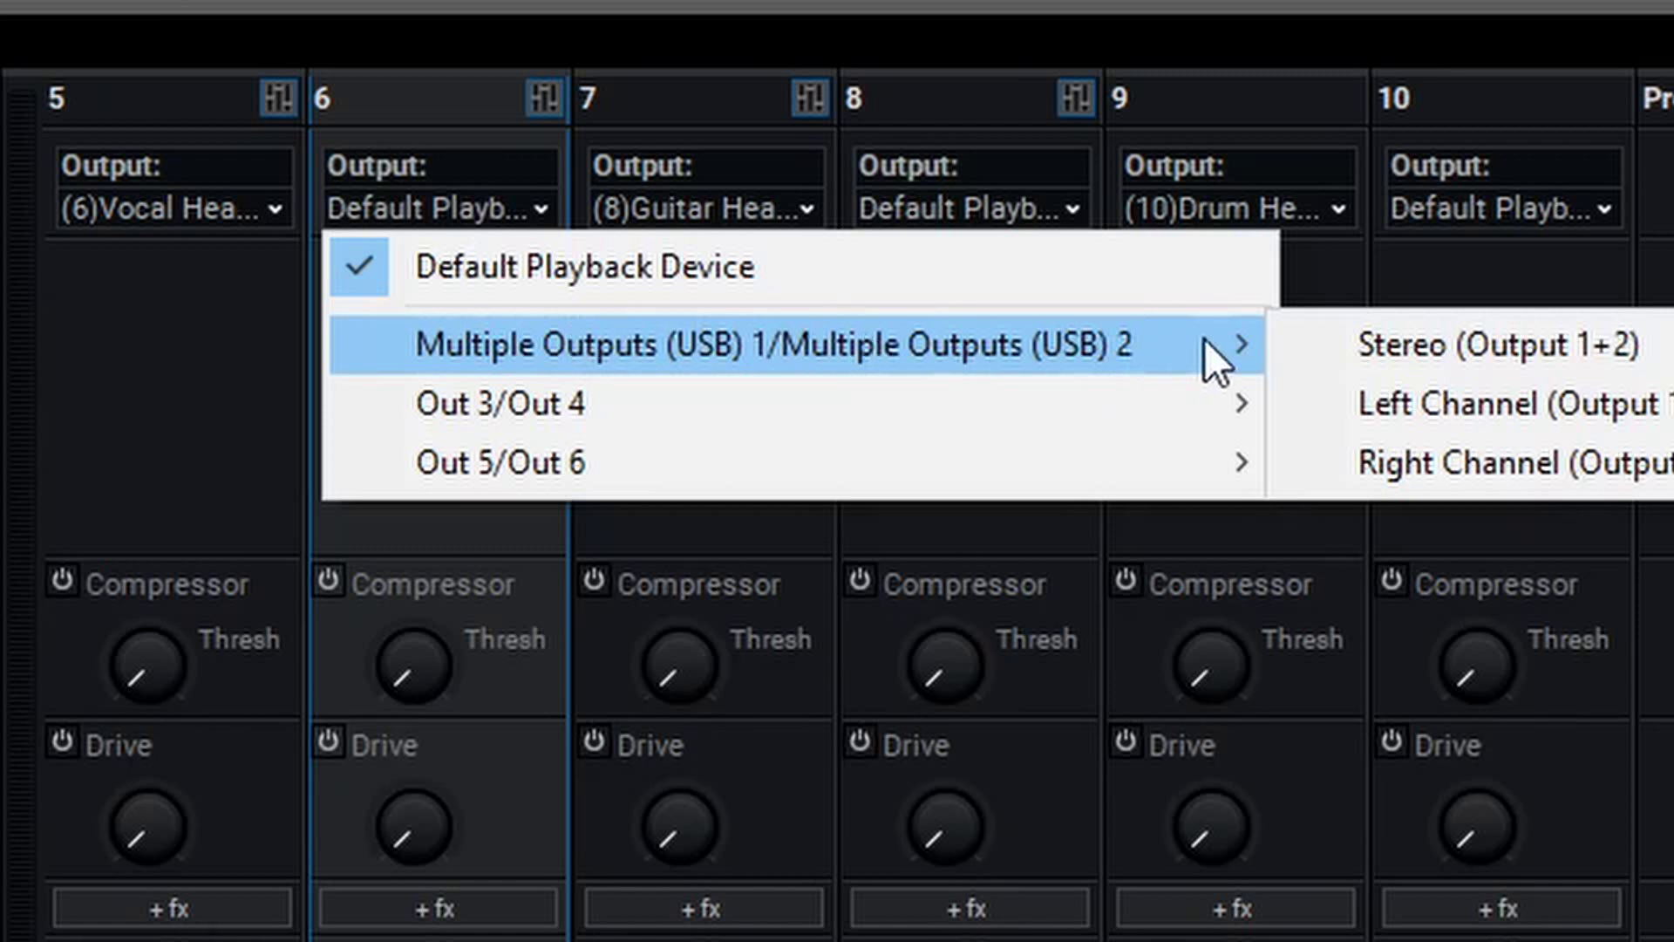
click(1274, 355)
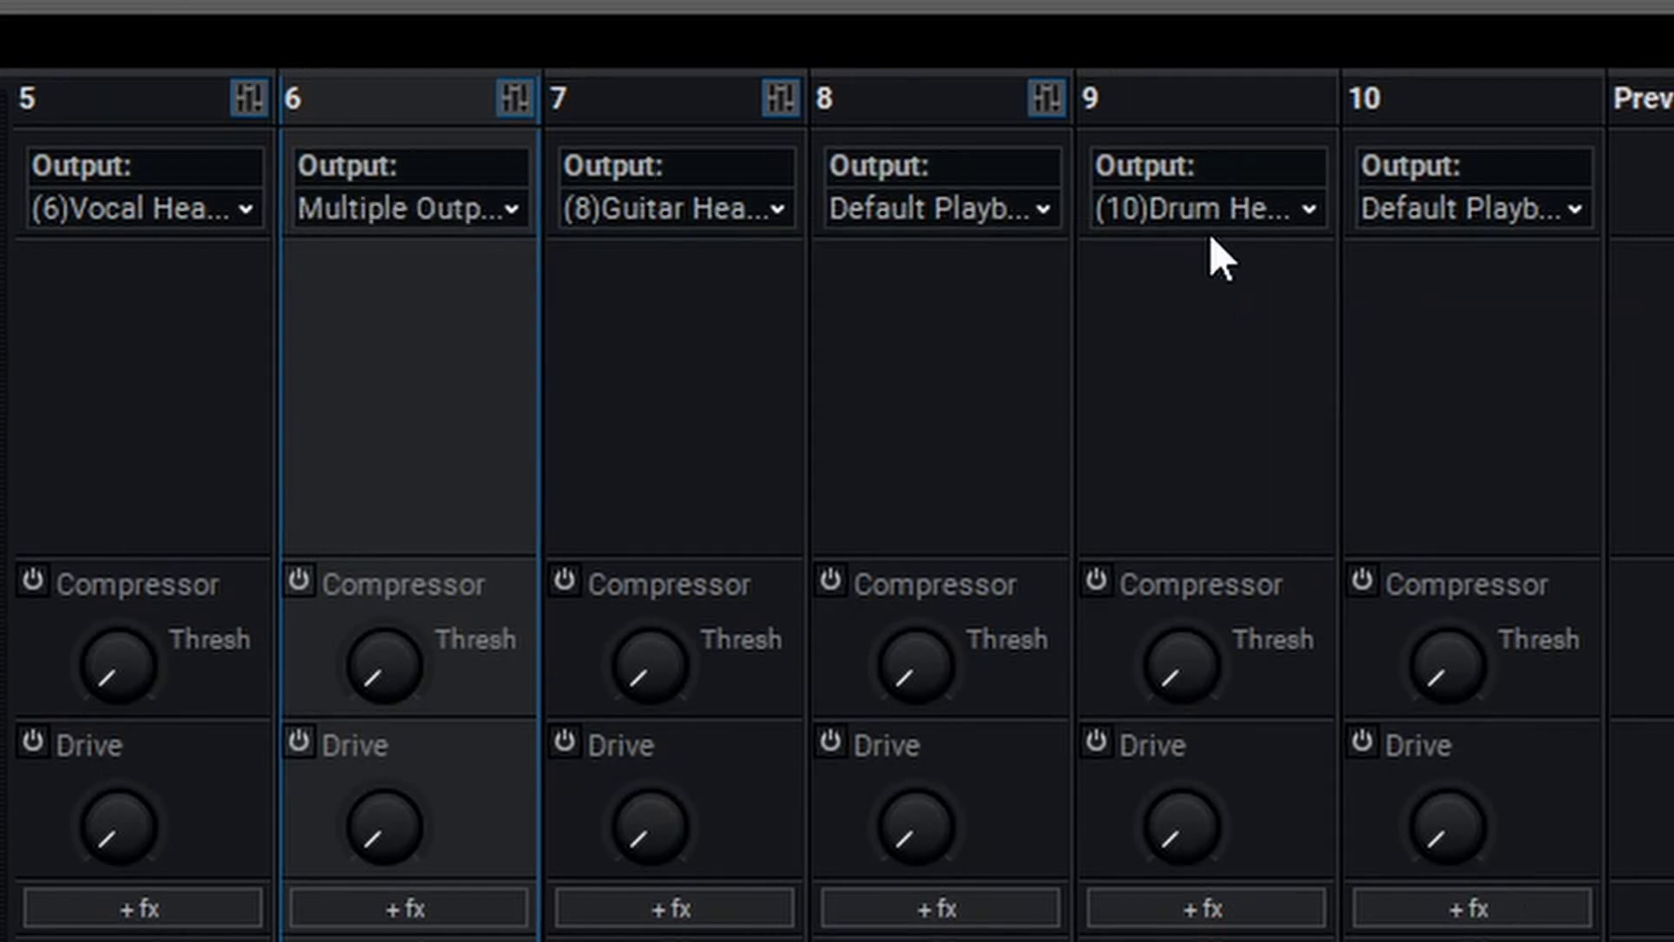
click(313, 213)
mouse_move(544, 431)
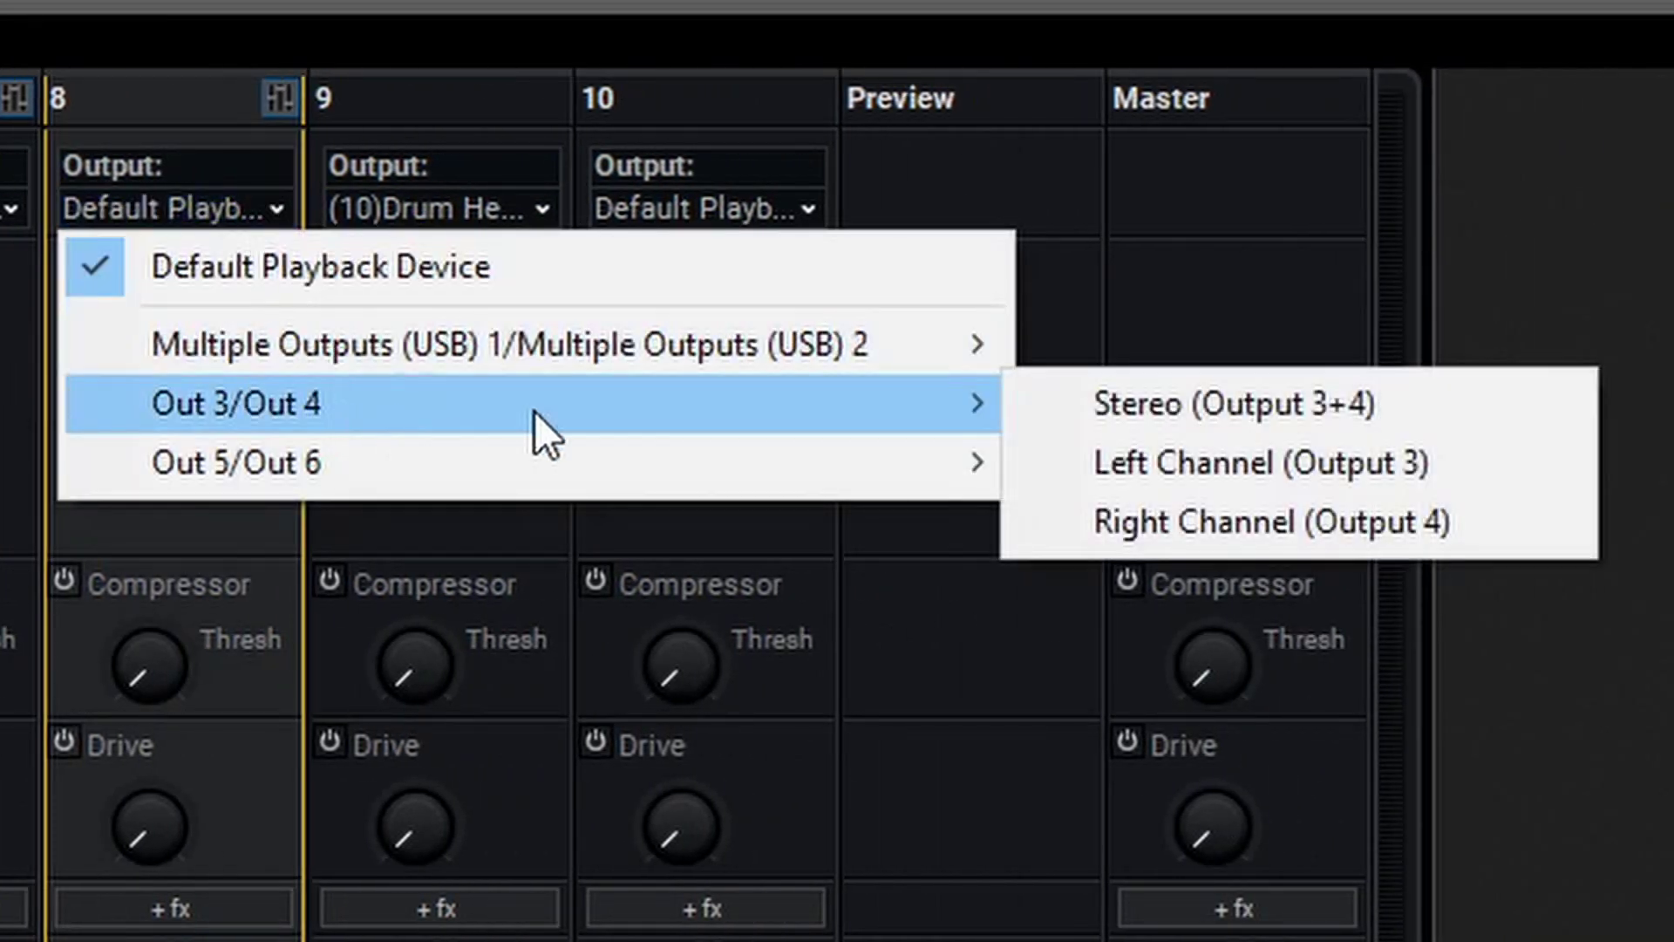
click(1039, 406)
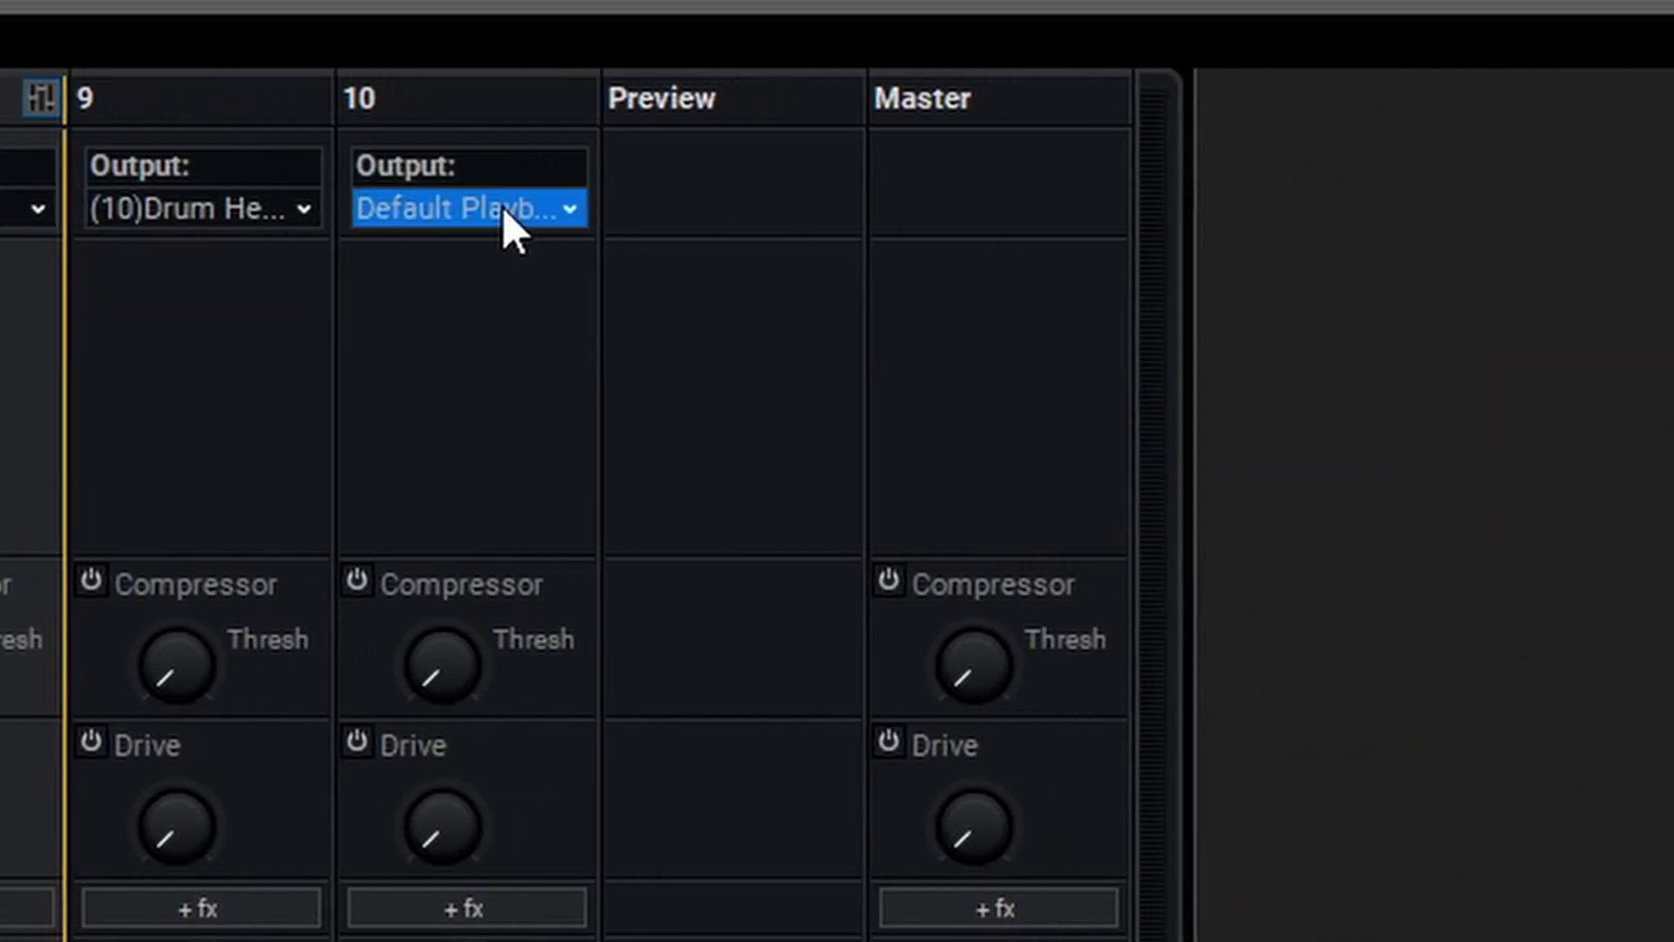
click(502, 207)
mouse_move(396, 477)
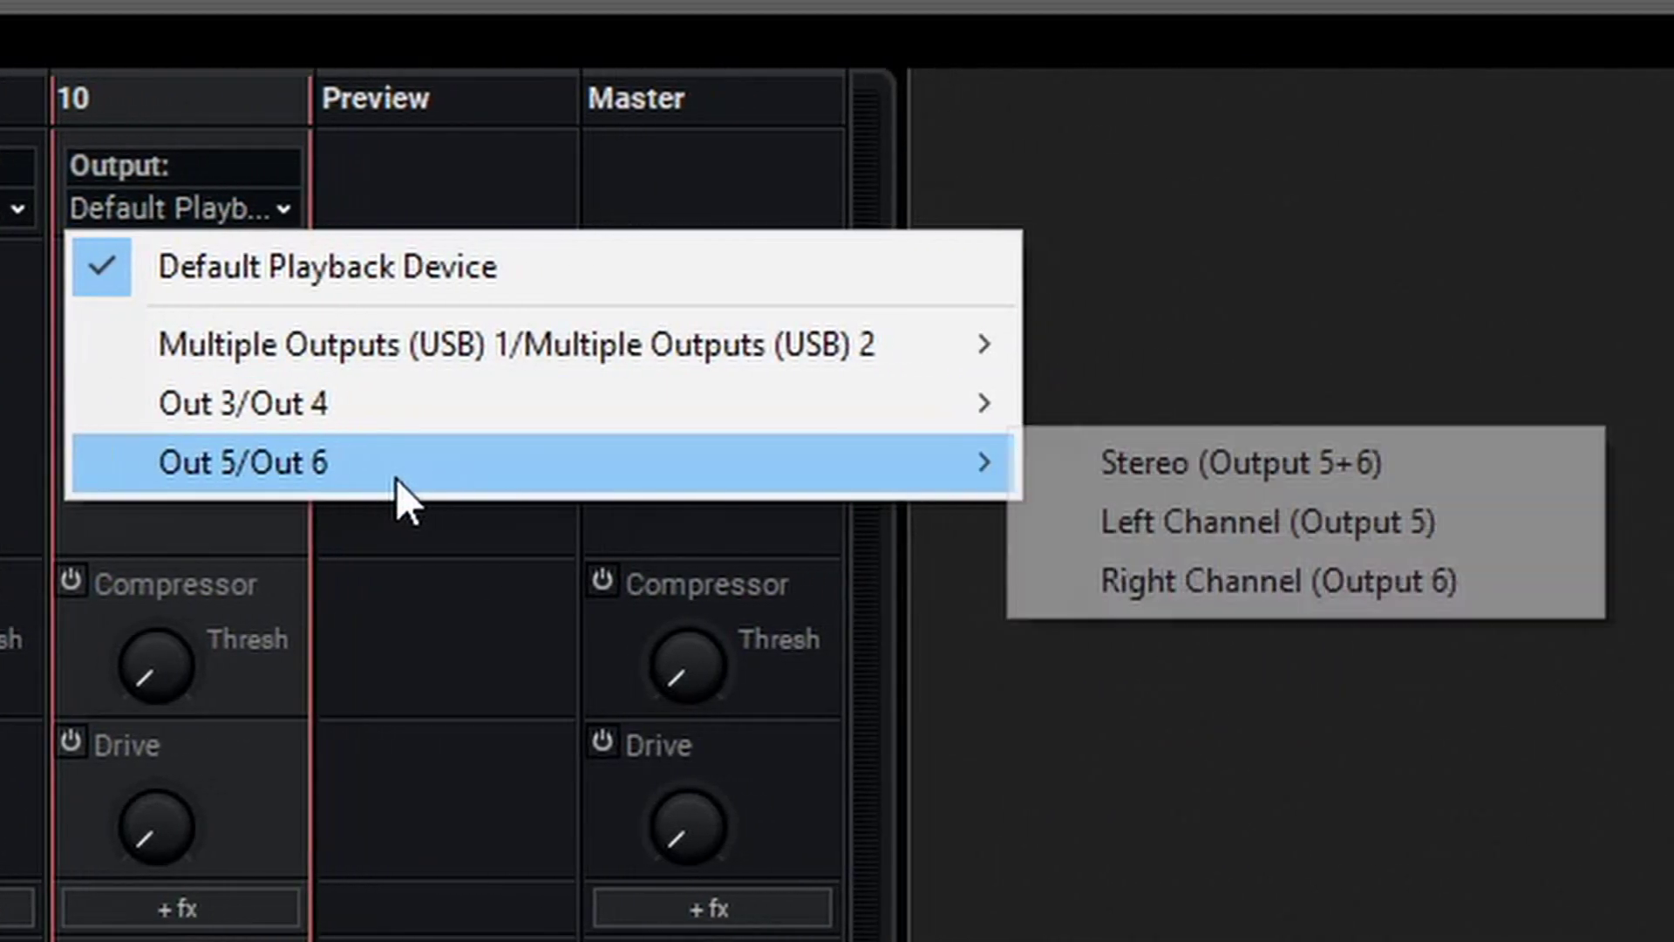
click(1164, 468)
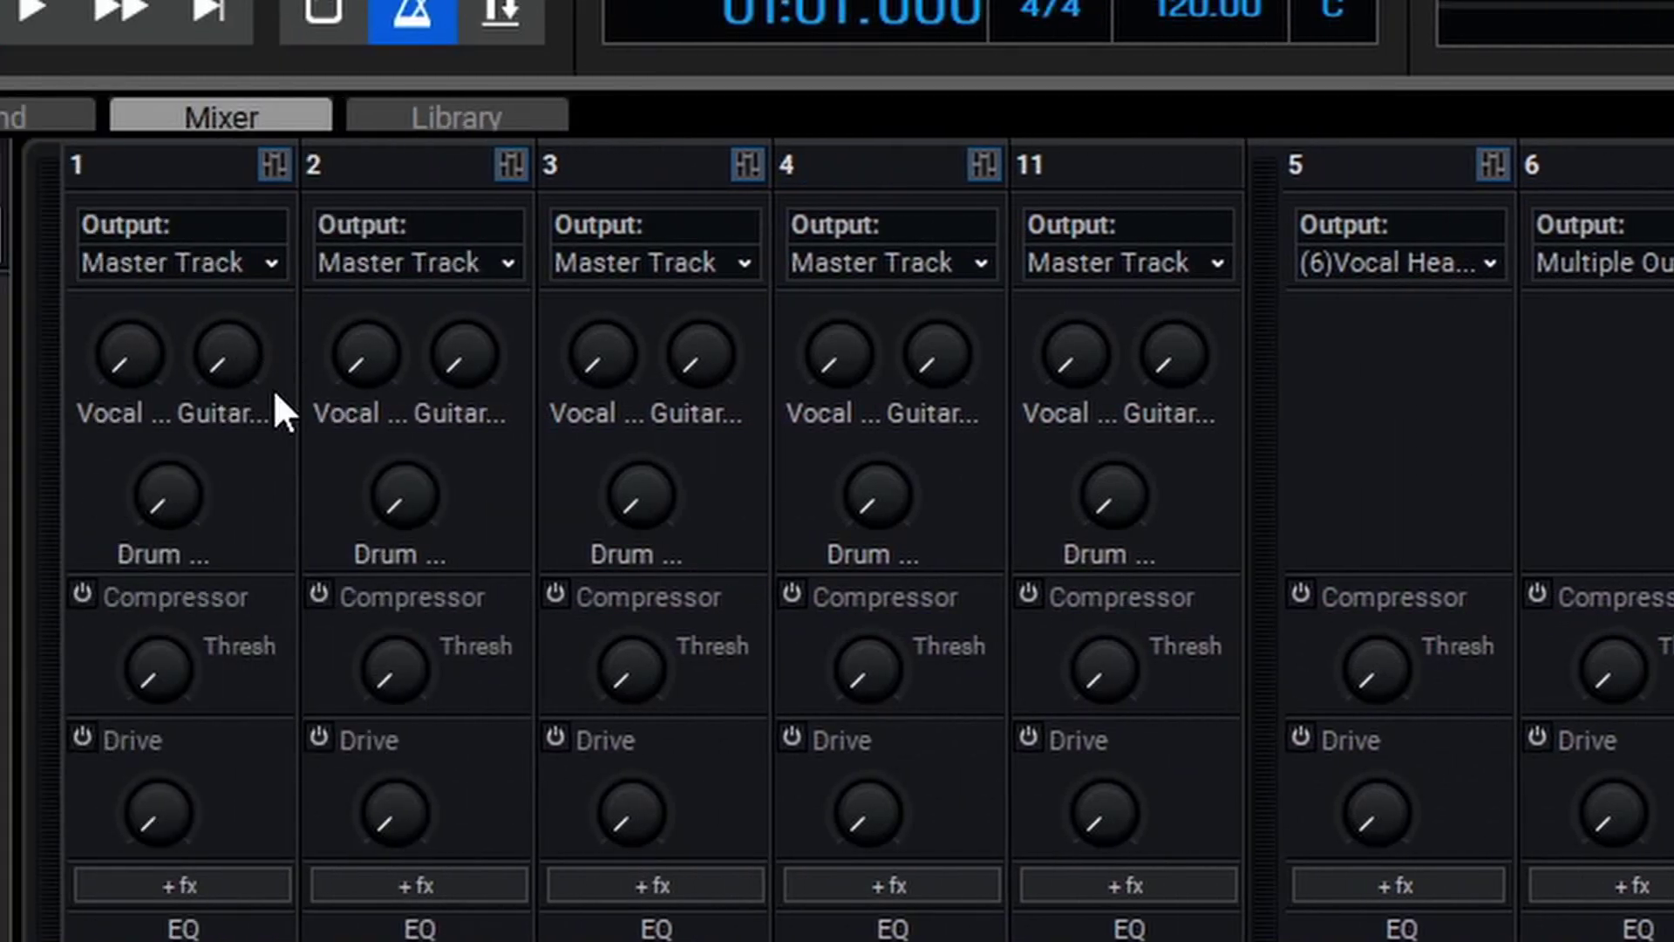
Set each track's Vocal Headphone send (Vocal 28.0, Guitar Room 64.0, Drum OVH R 34.0).
drag(131, 353, 149, 204)
drag(383, 353, 353, 288)
drag(603, 366, 624, 312)
drag(859, 374, 852, 341)
drag(1084, 355, 1086, 314)
Raise each track's Guitar Headphone send, with the Vocal track at 48.0.
drag(228, 357, 252, 305)
drag(462, 356, 488, 218)
drag(699, 353, 718, 183)
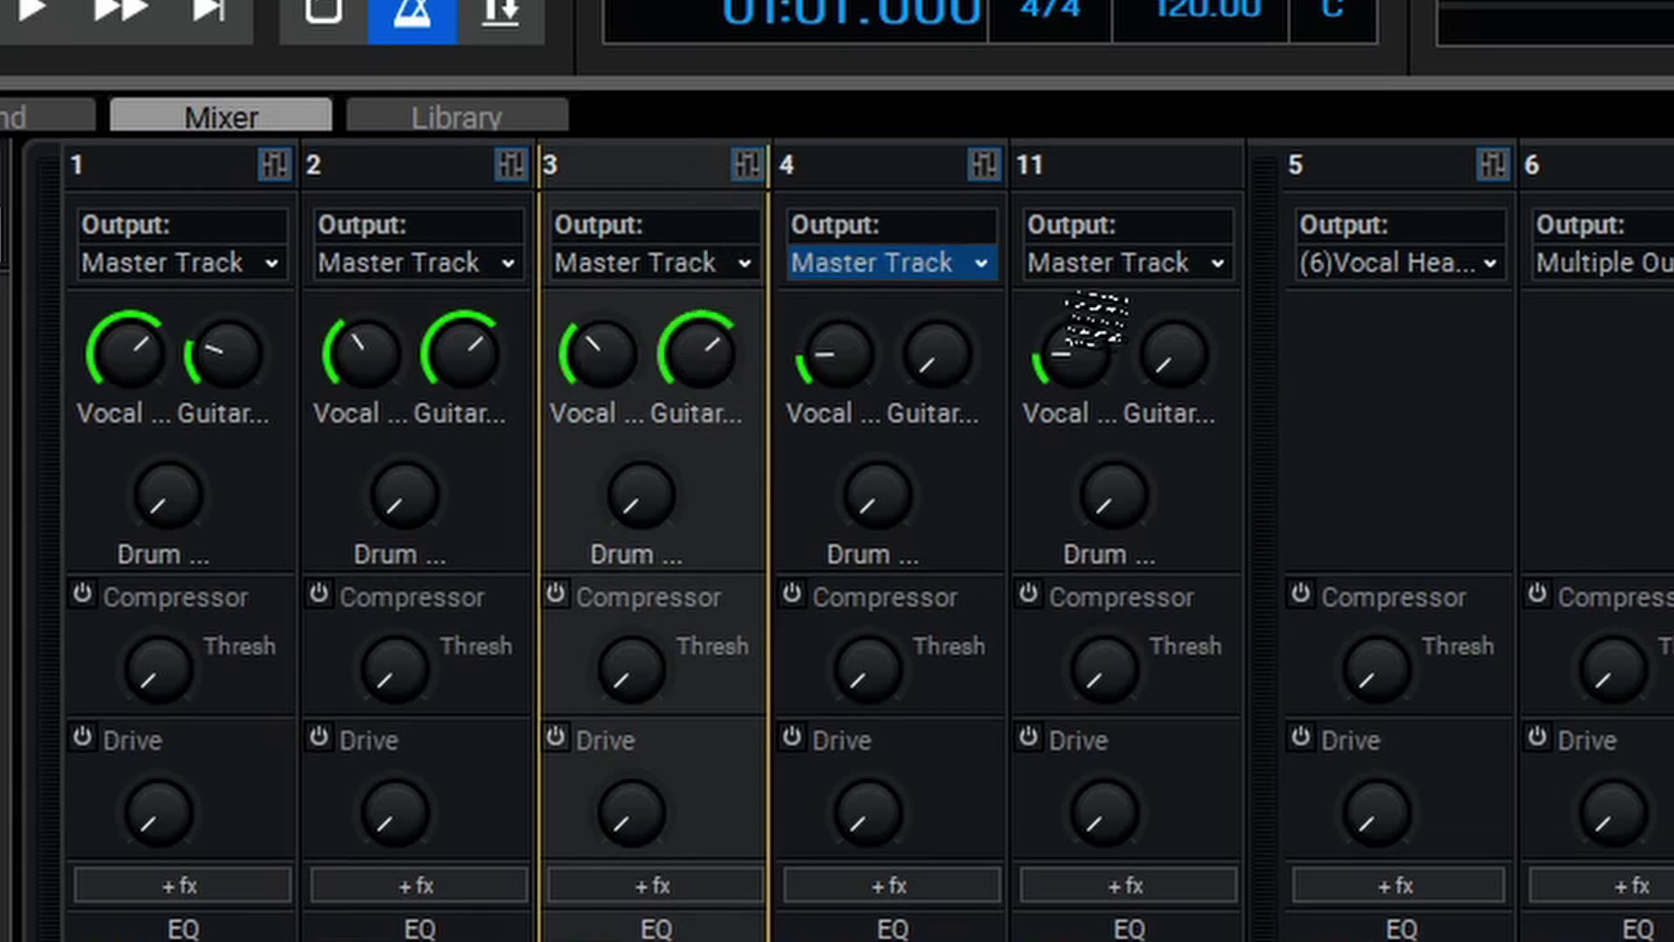
drag(1203, 357, 1199, 292)
drag(959, 355, 946, 253)
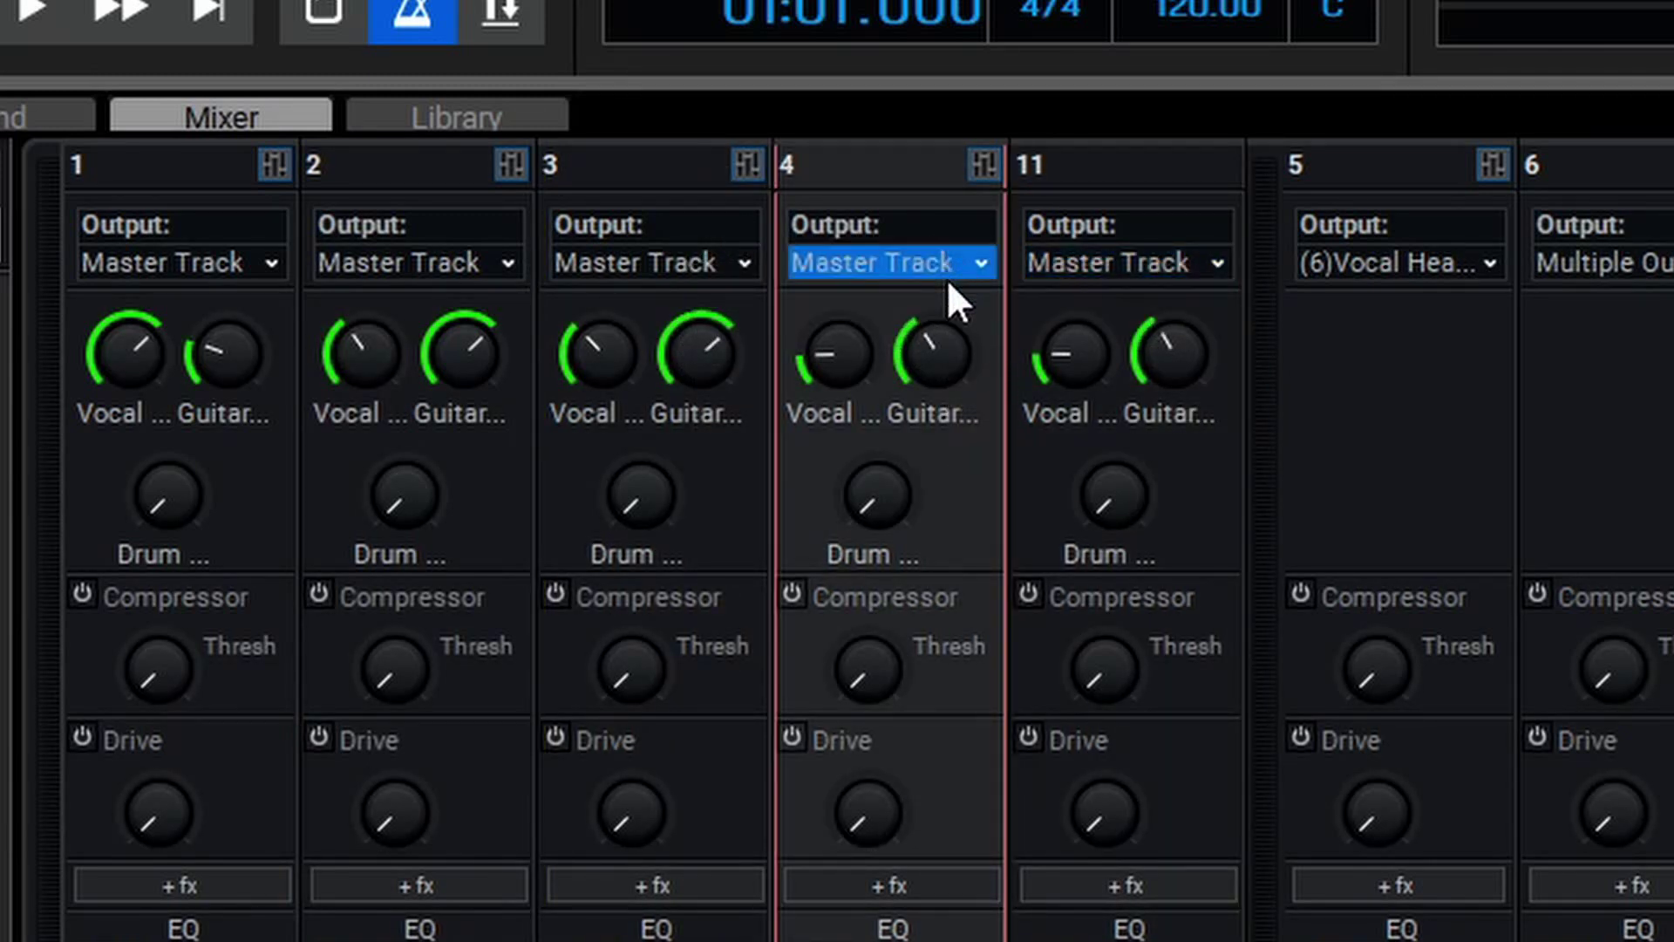
drag(948, 349, 981, 347)
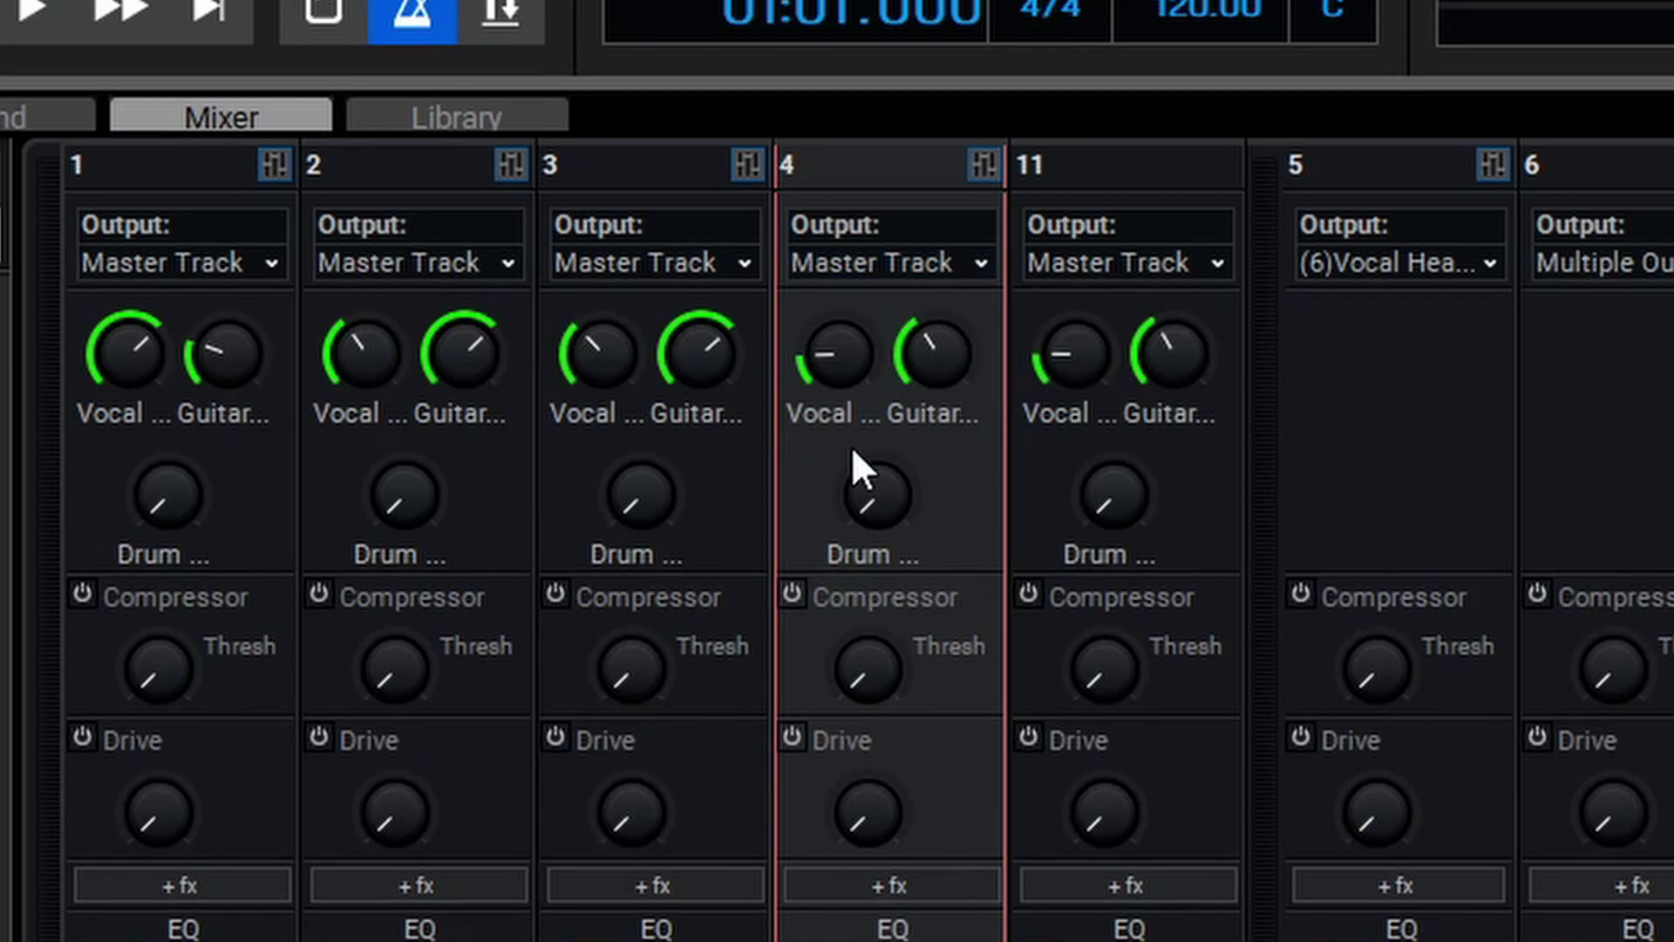
Set each track's Drum Headphone send (Vocal 50.0, Guitar Room 140.0, Drum OVH R 84.0).
drag(174, 497, 231, 456)
drag(407, 497, 441, 322)
drag(636, 497, 665, 343)
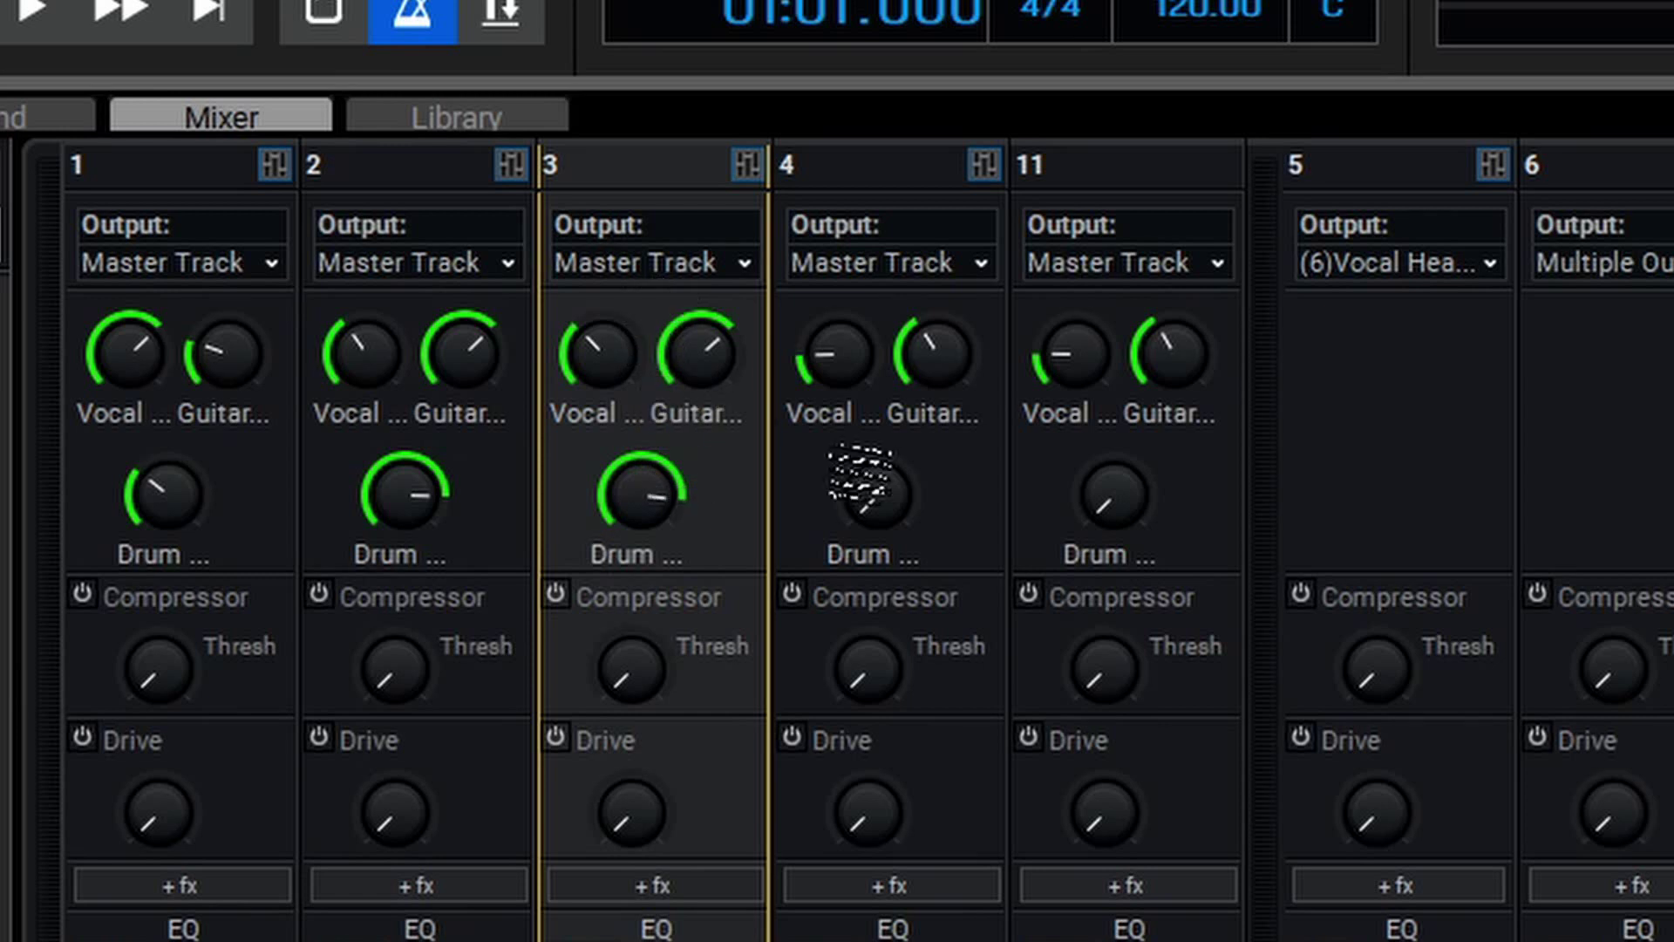
drag(859, 479, 904, 404)
drag(1164, 497, 1112, 400)
drag(1094, 479, 1090, 476)
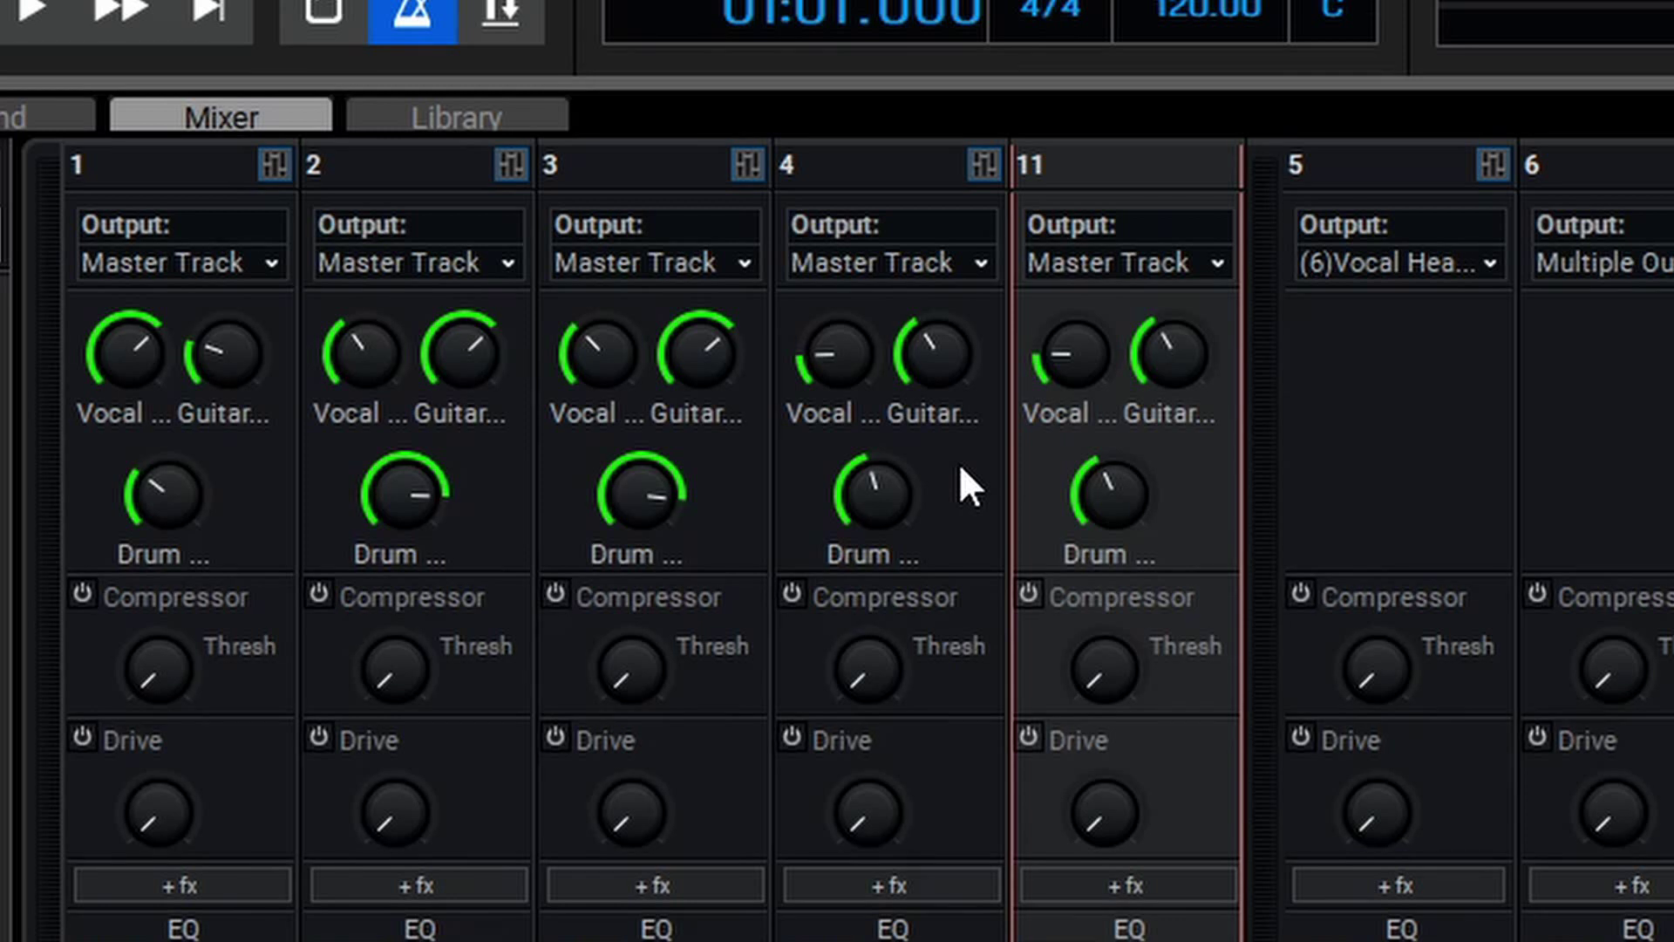